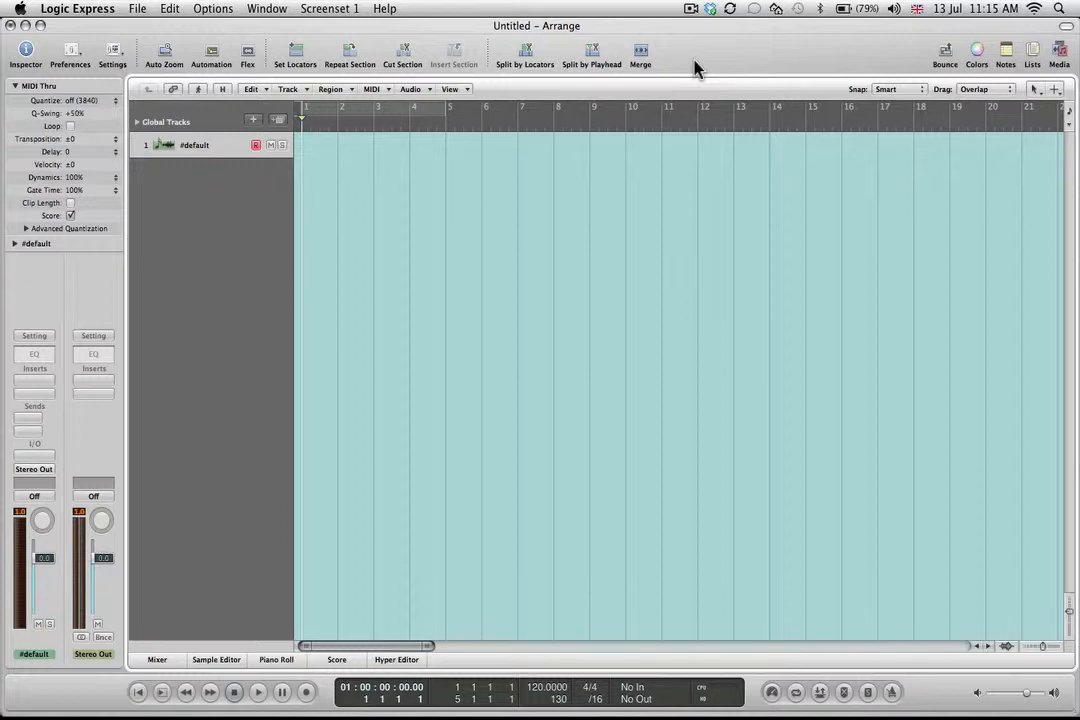
Insert a stereo EXS24 sampler on the #default instrument channel and open its instrument editor.
left_click(46, 457)
left_click_drag(46, 457, 200, 568)
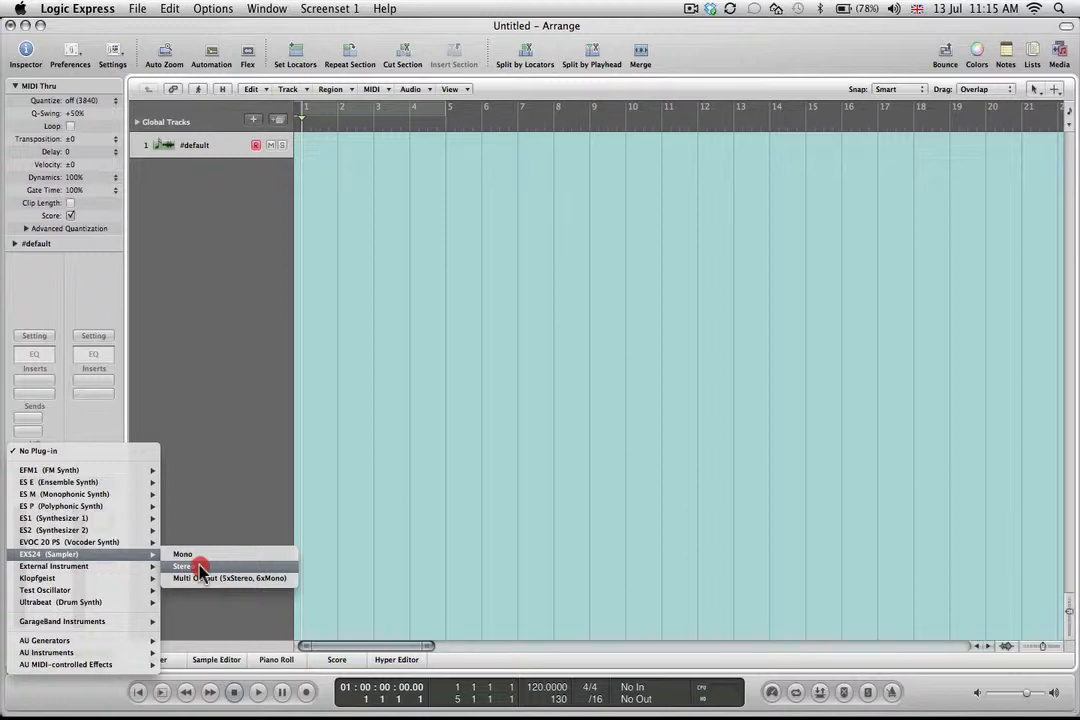
left_click(201, 569)
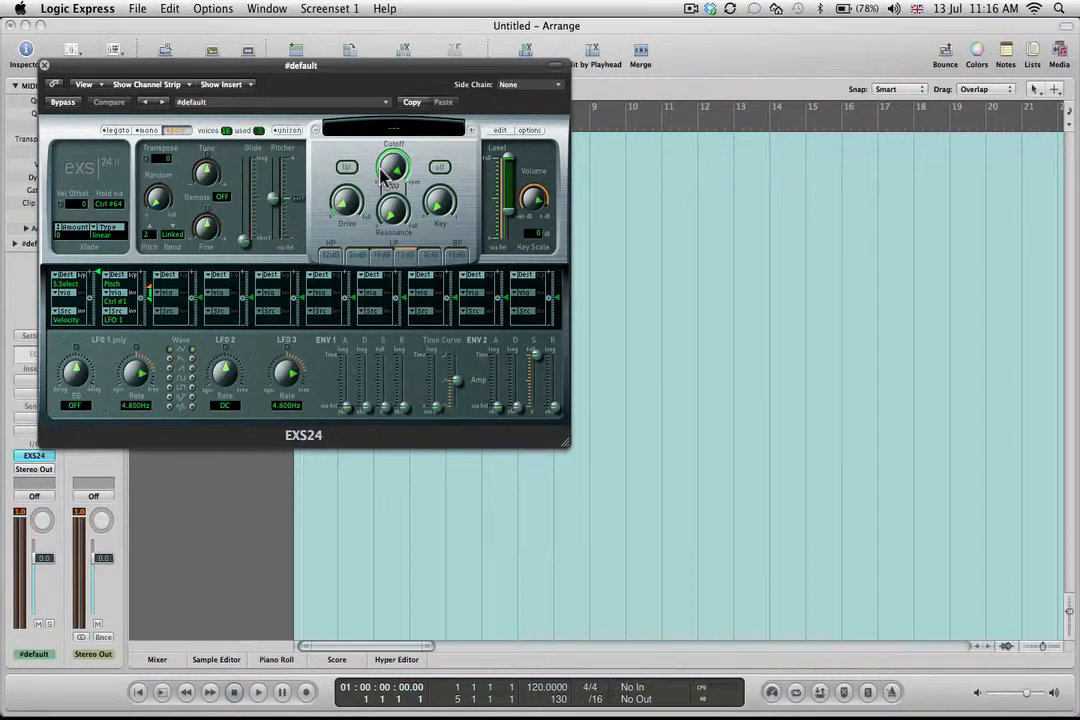
left_click(503, 135)
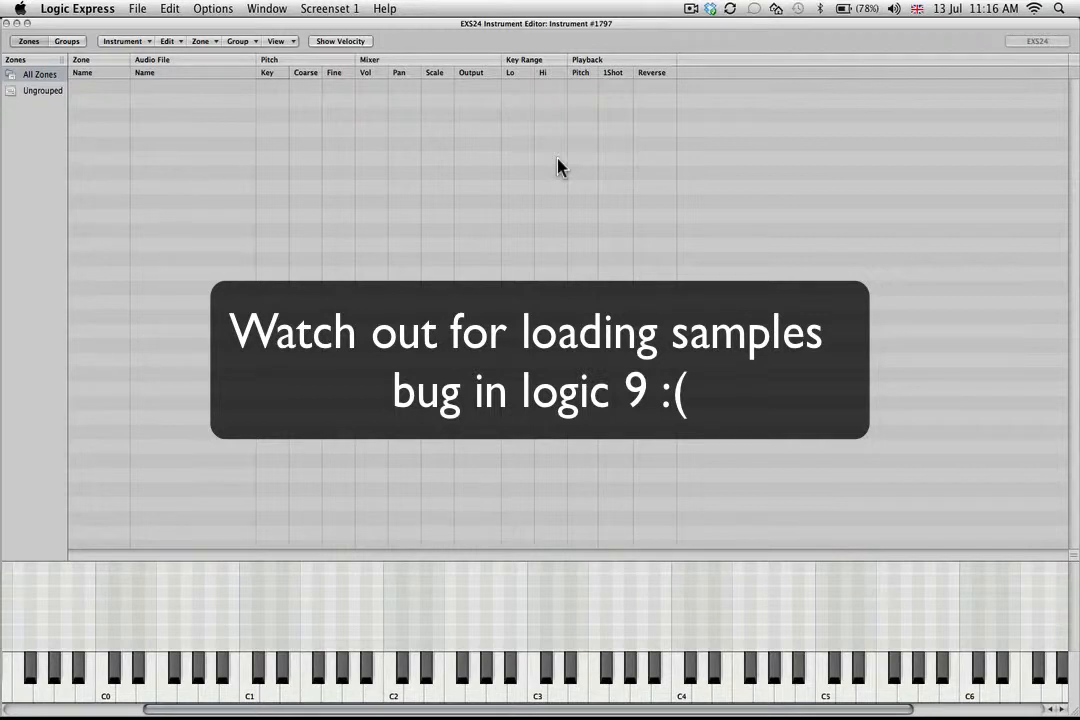
left_click(210, 42)
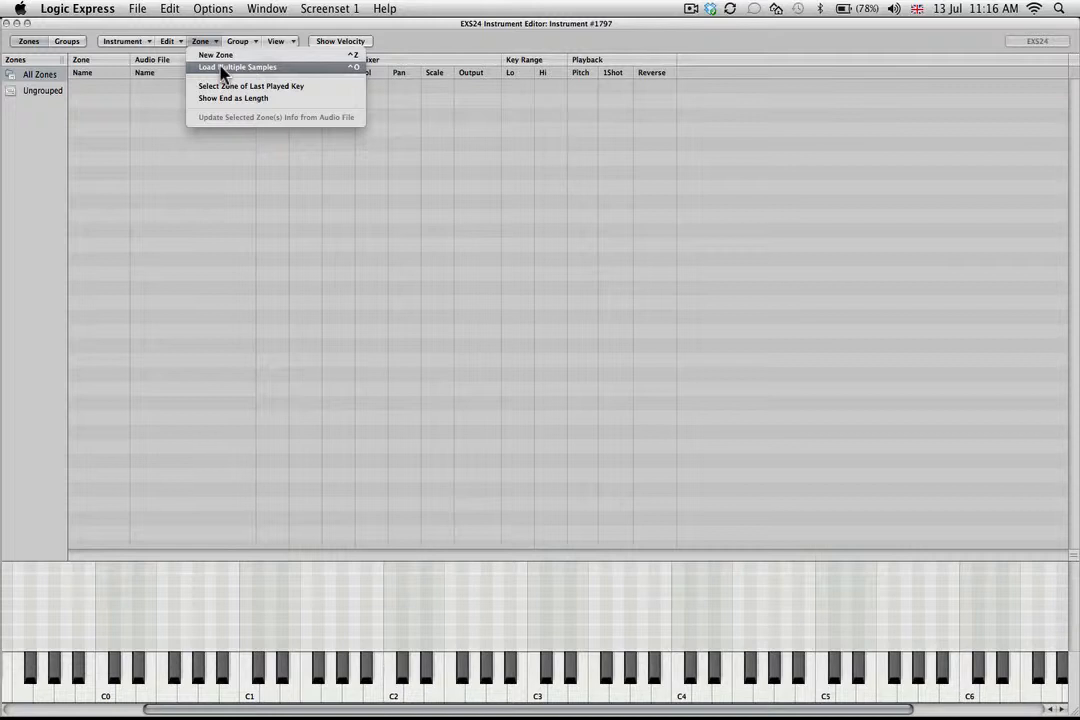
left_click(451, 43)
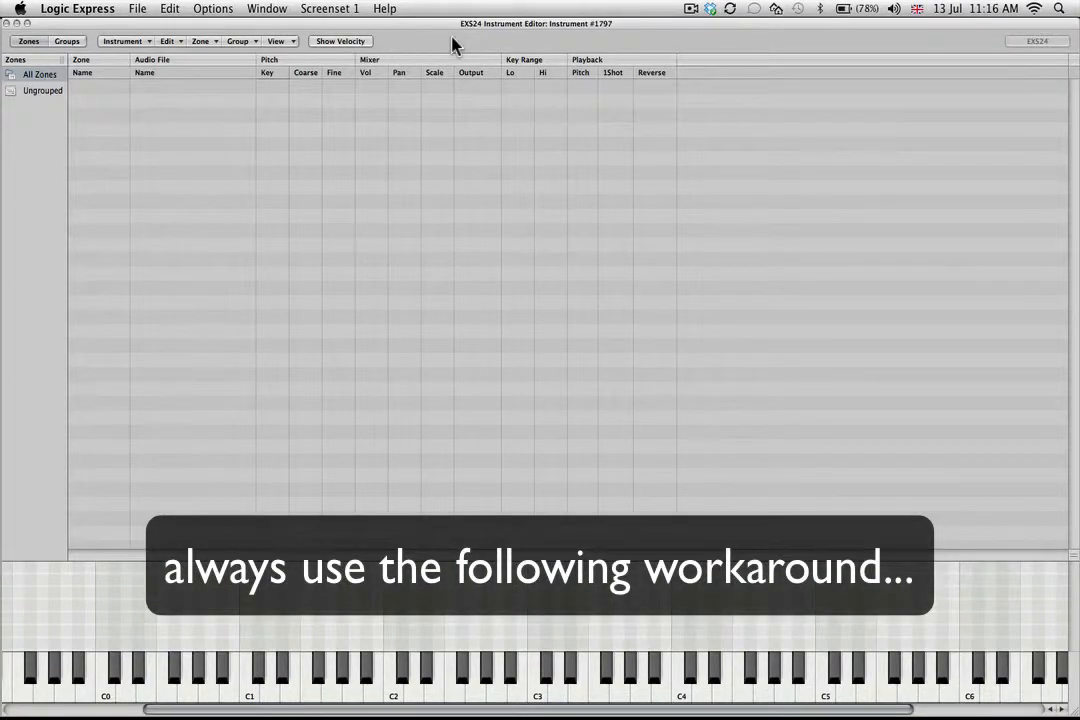
Switch to Finder and show the Music folder in a new window.
key("super+Tab")
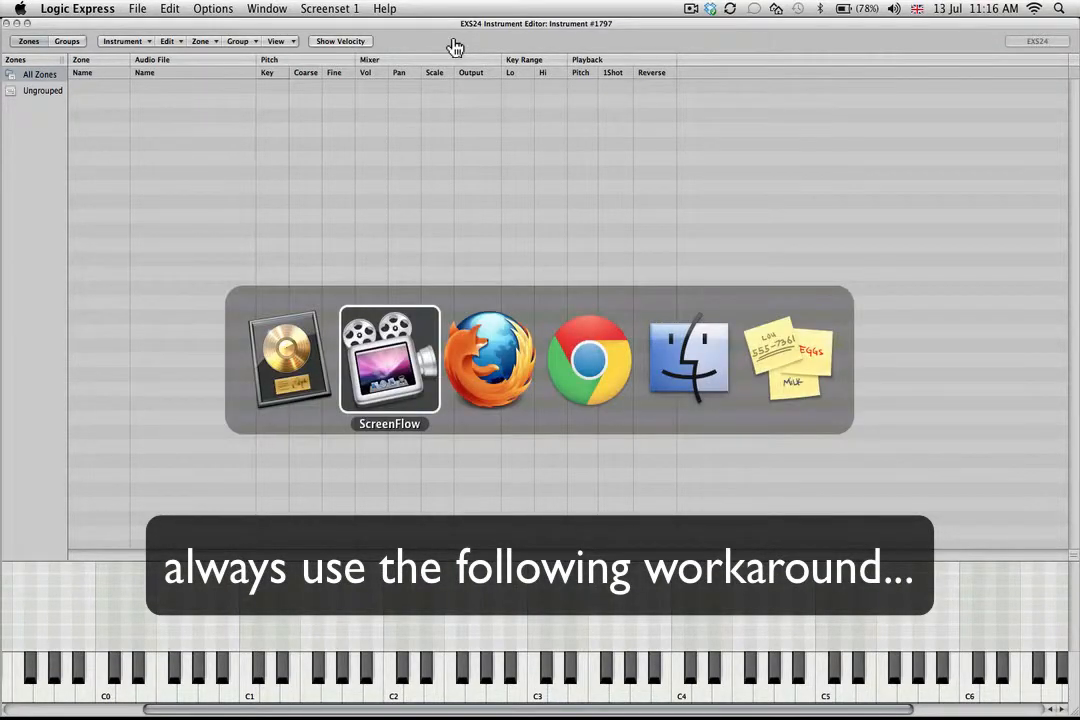
key("super+Tab")
key("super+Tab")
key("super+Tab")
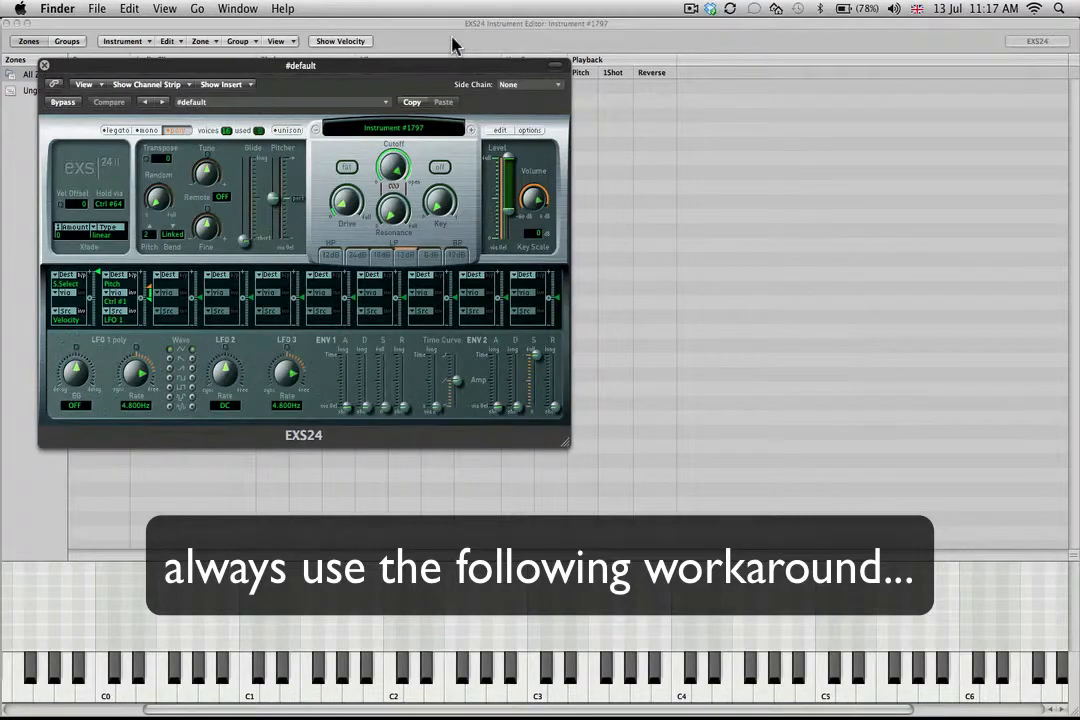
key("super+n")
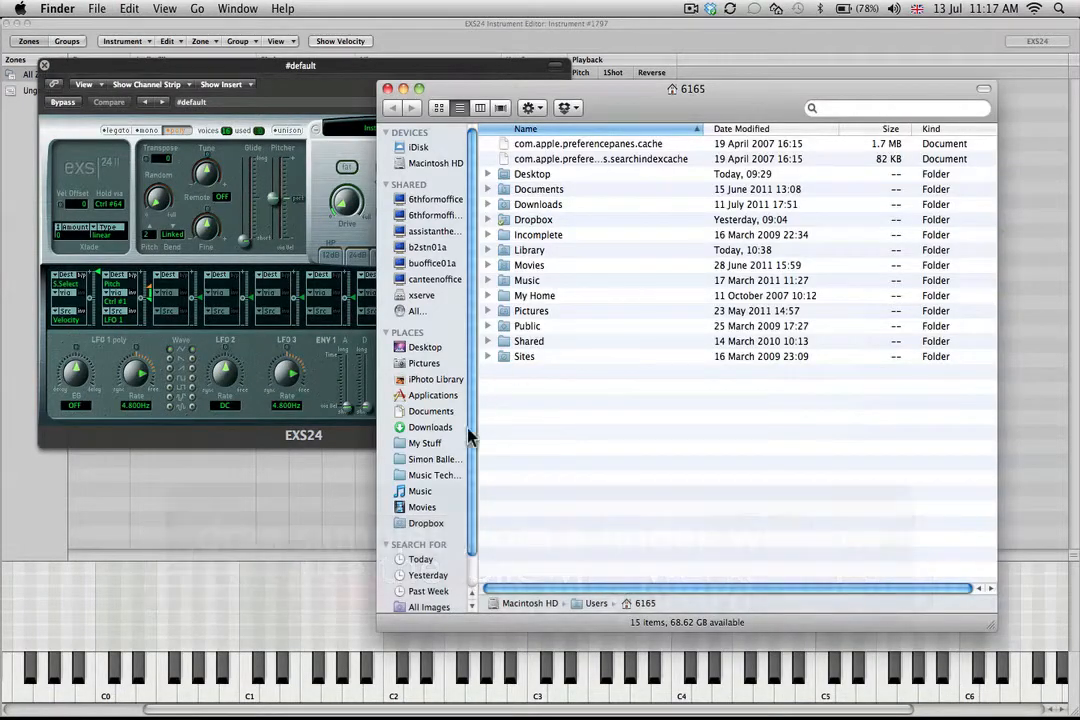
left_click(422, 492)
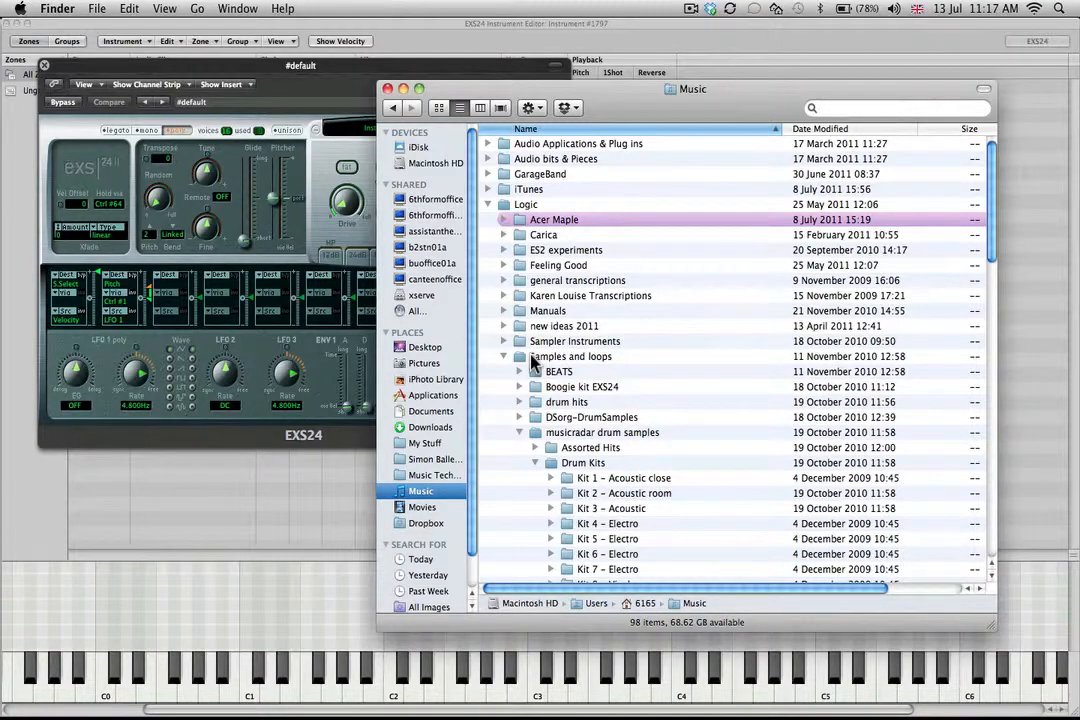
Locate the Kit 11 - Vinyl folder under Drum Kits in the musicradar drum samples folder.
left_click(616, 432)
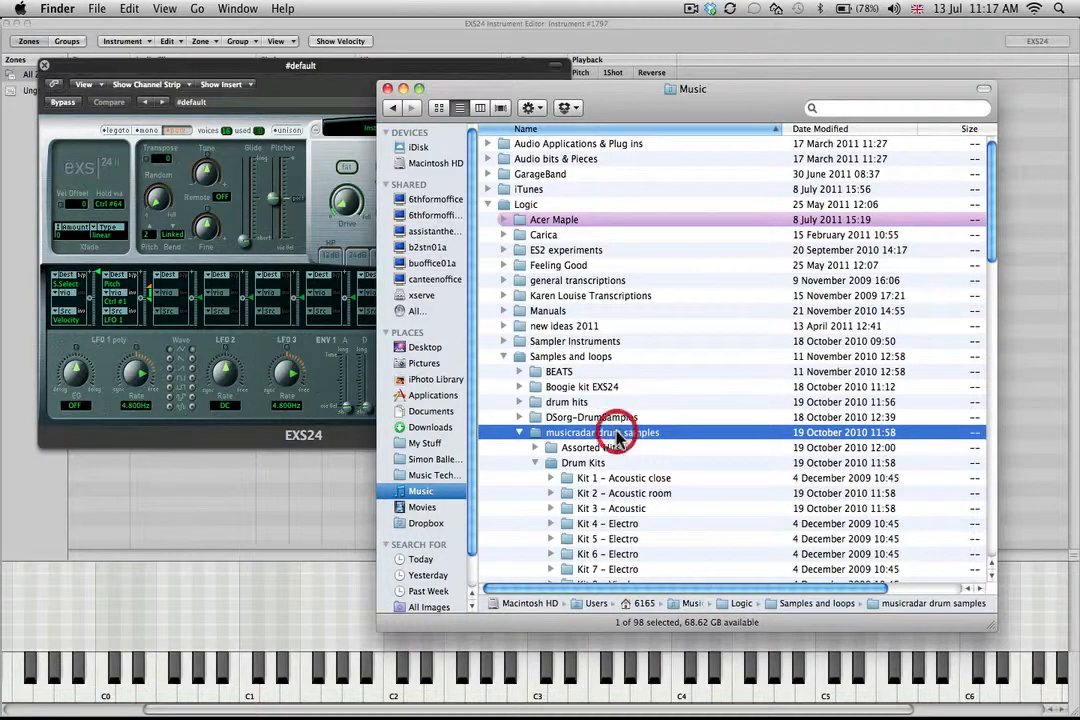
scroll(616, 432, "down", 1)
scroll(617, 437, "down", 3)
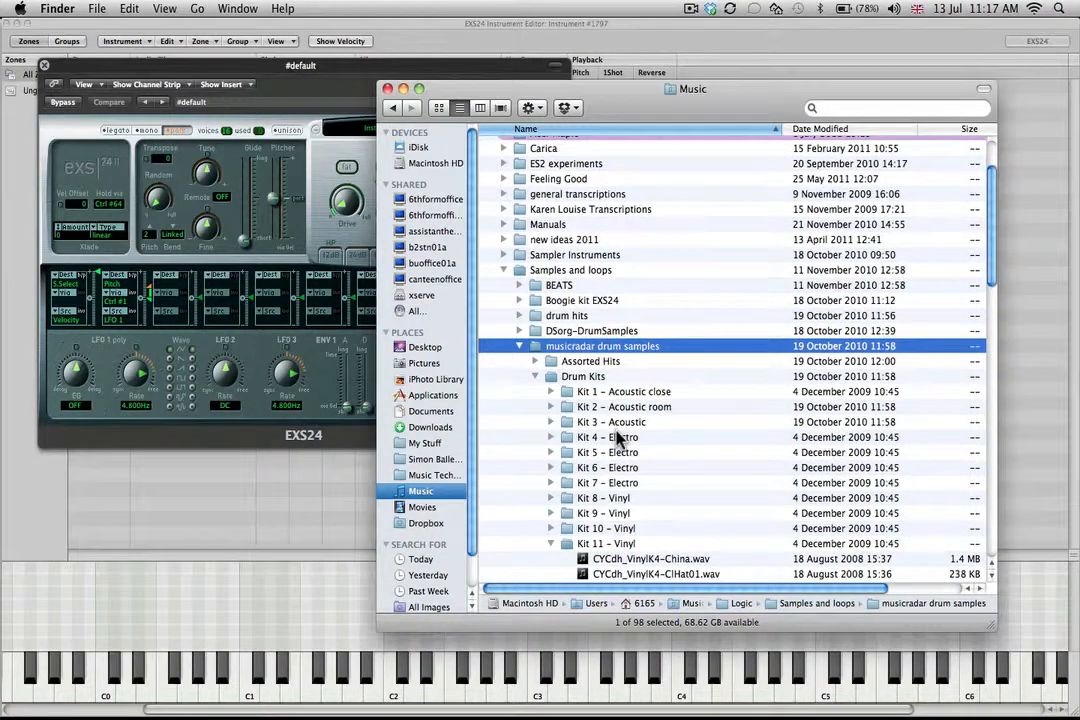
scroll(617, 437, "down", 2)
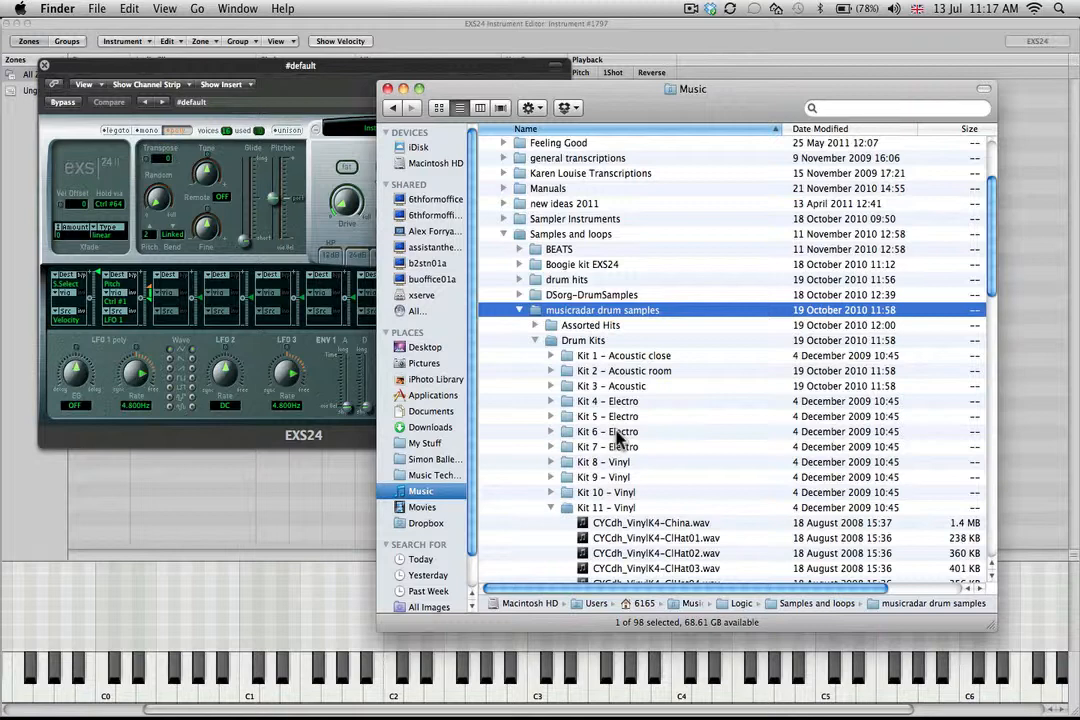
scroll(616, 432, "down", 5)
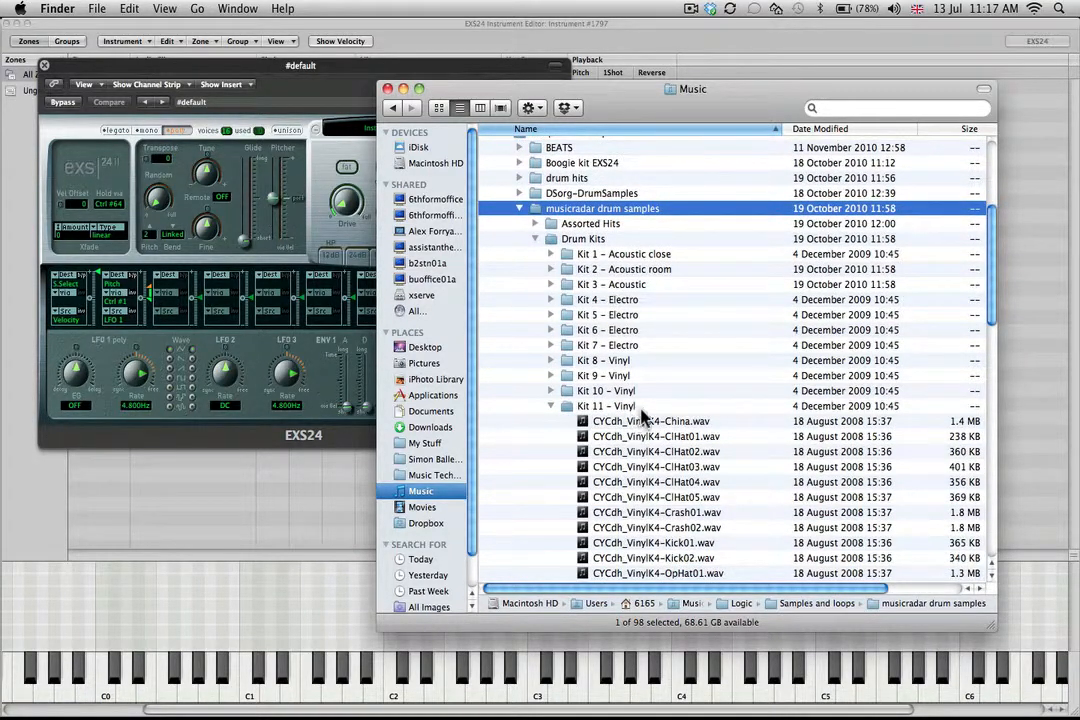
scroll(646, 412, "down", 5)
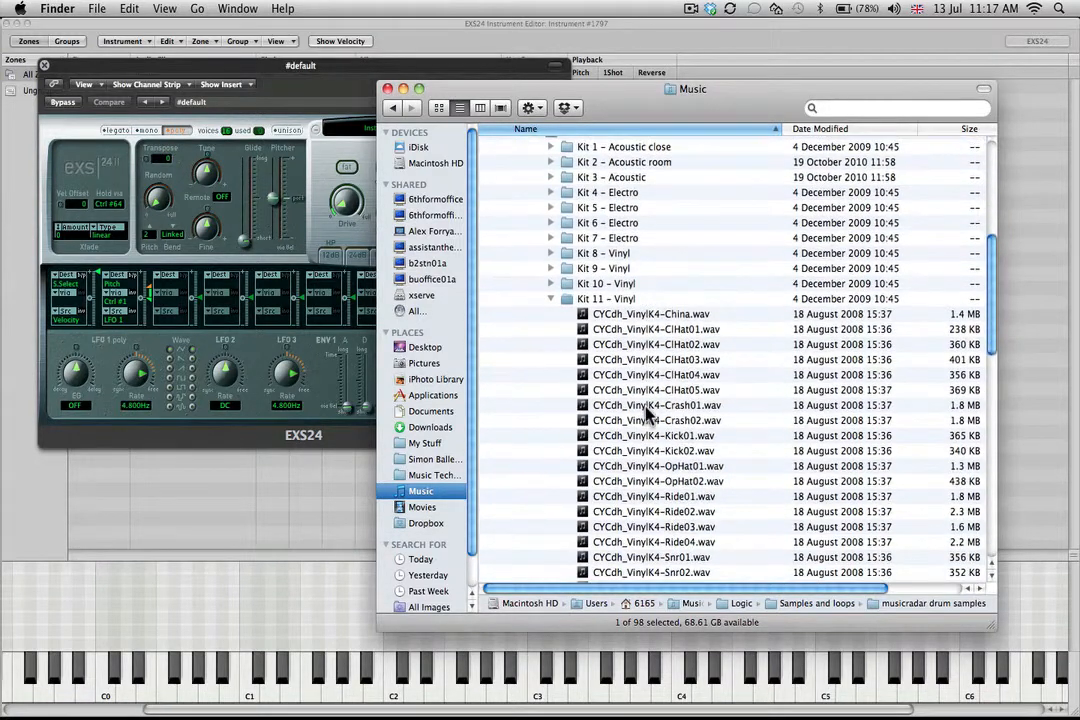
left_click_drag(645, 405, 645, 348)
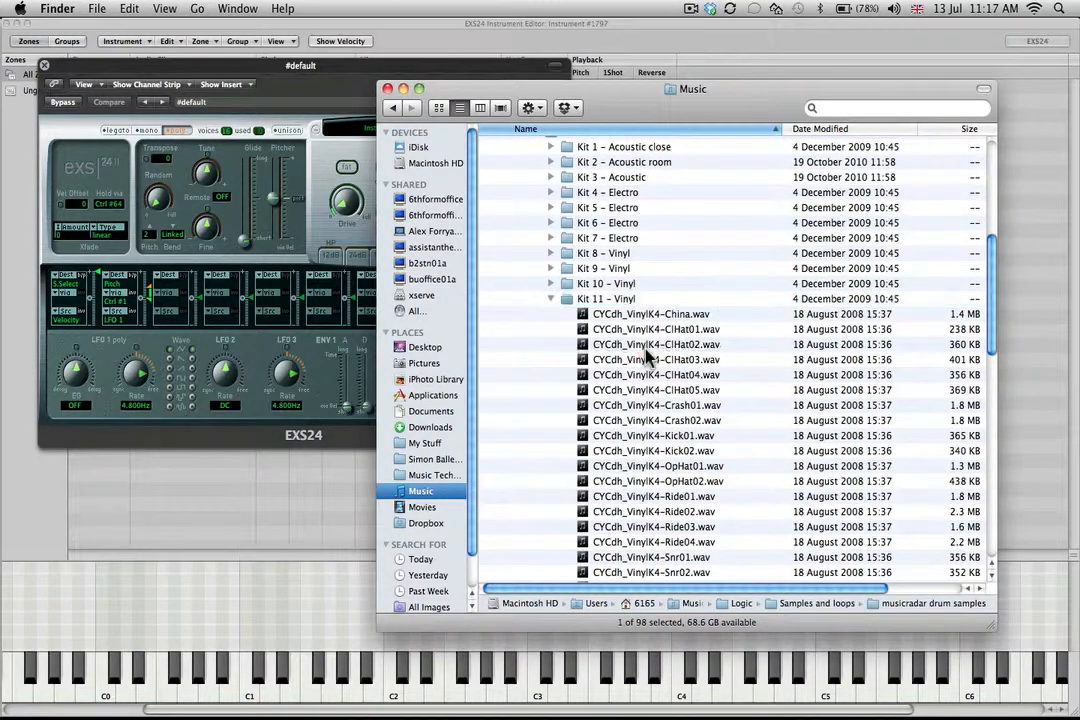
left_click(620, 303)
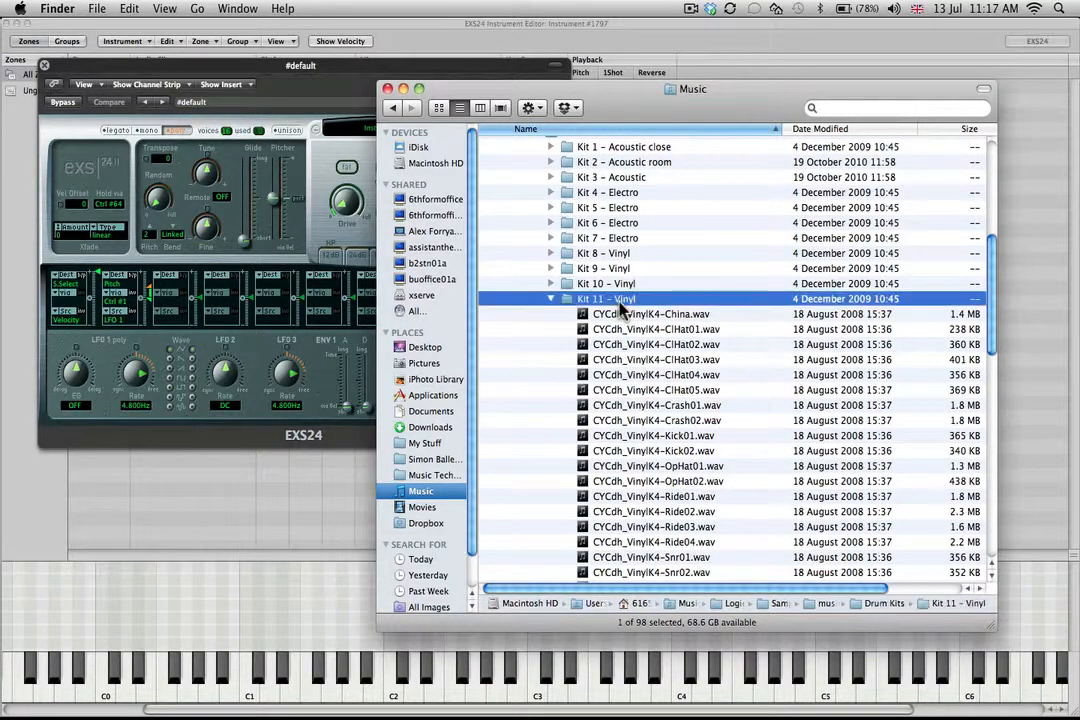
scroll(620, 306, "down", 5)
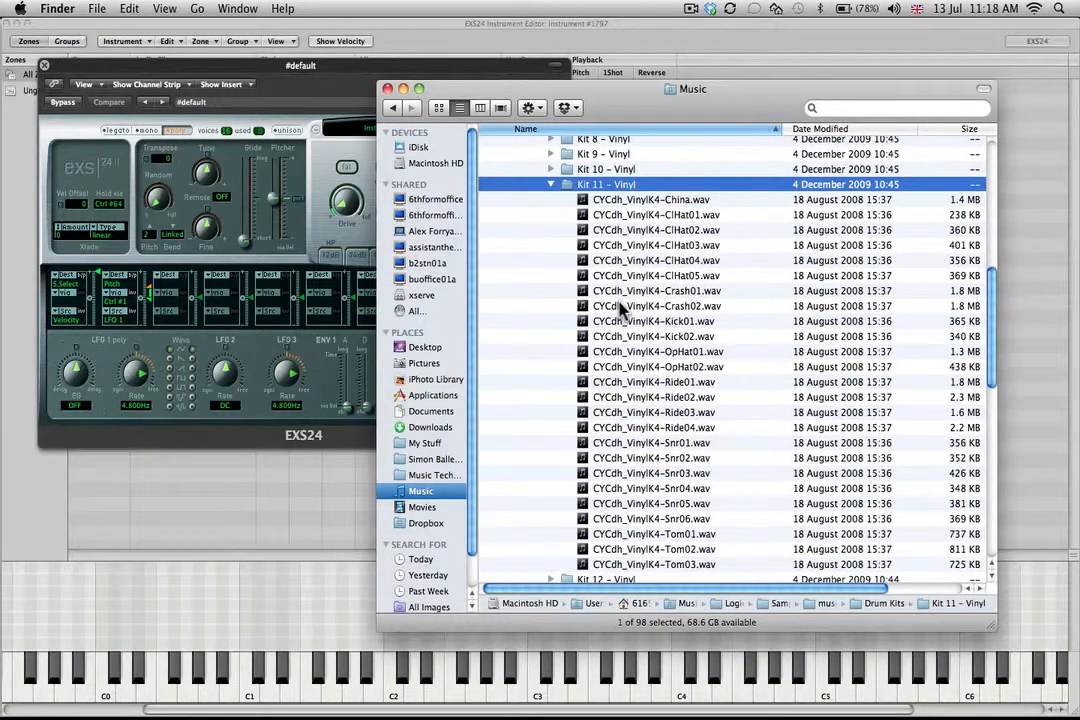
Preview the Kit 11 - Vinyl samples one after another, starting from CYCdh_VinylK4-China.wav, and raise the system volume.
left_click(706, 200)
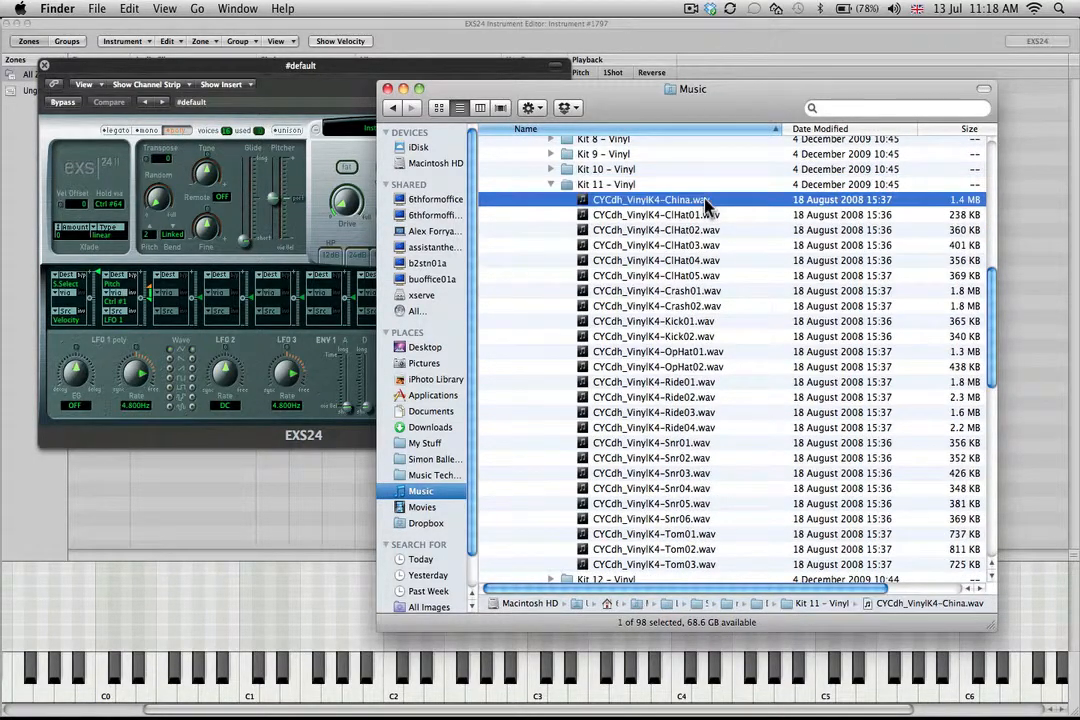
key("space")
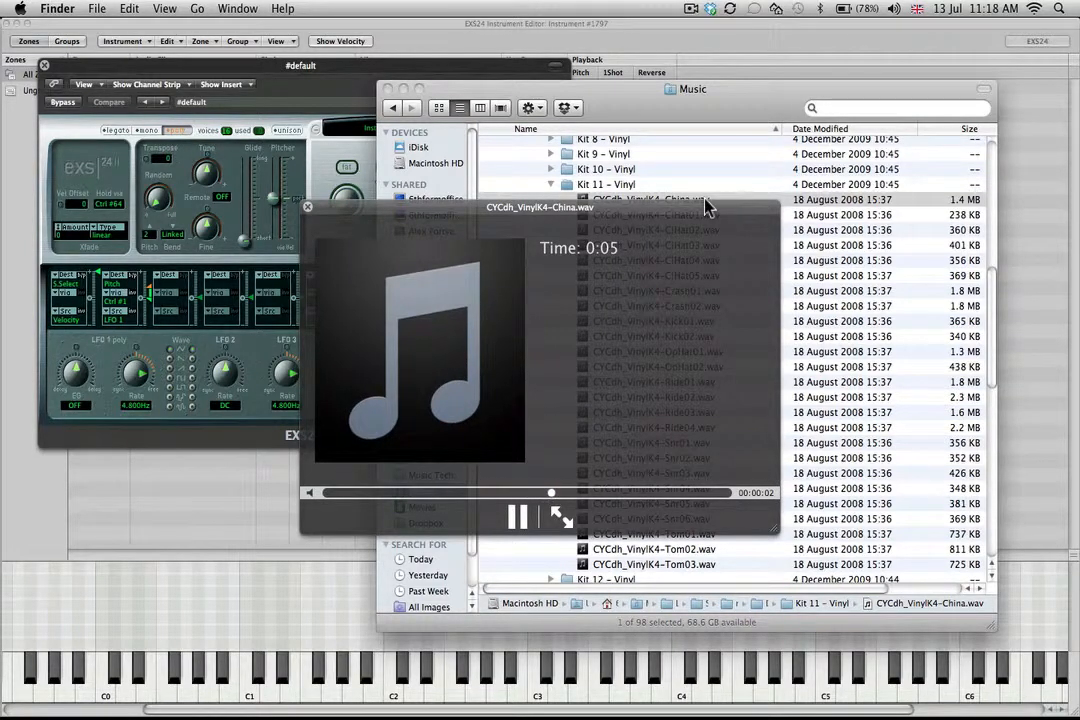
key("XF86AudioRaiseVolume")
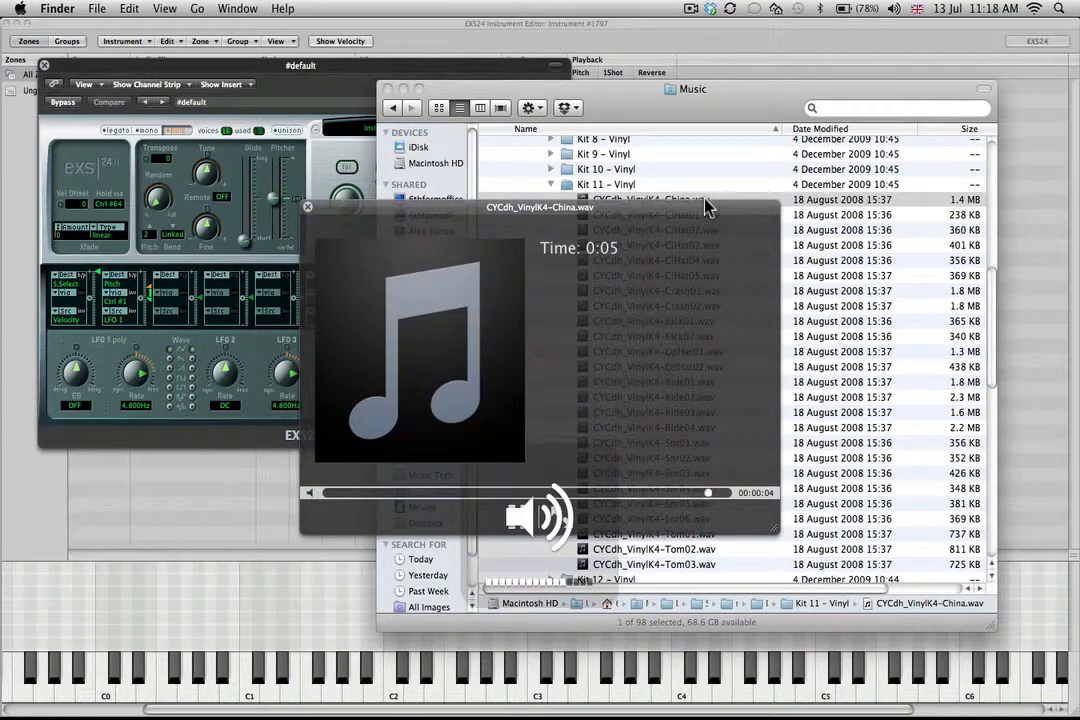
key("Down")
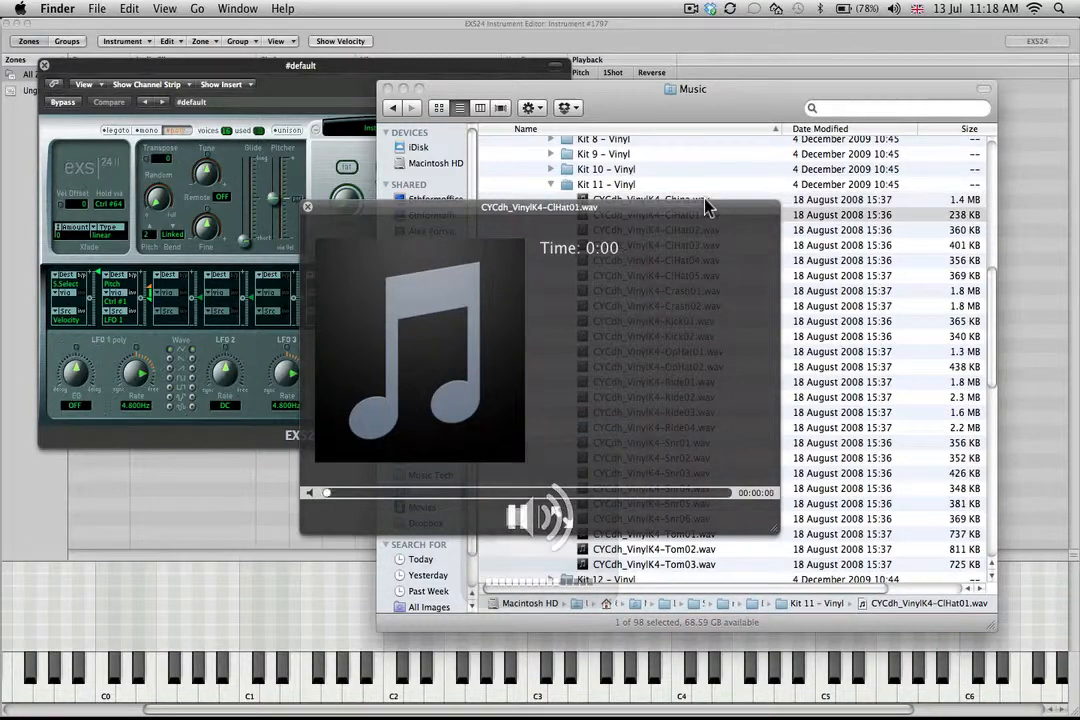
key("Down")
key("Down")
key("Down")
key("Down")
key("Down")
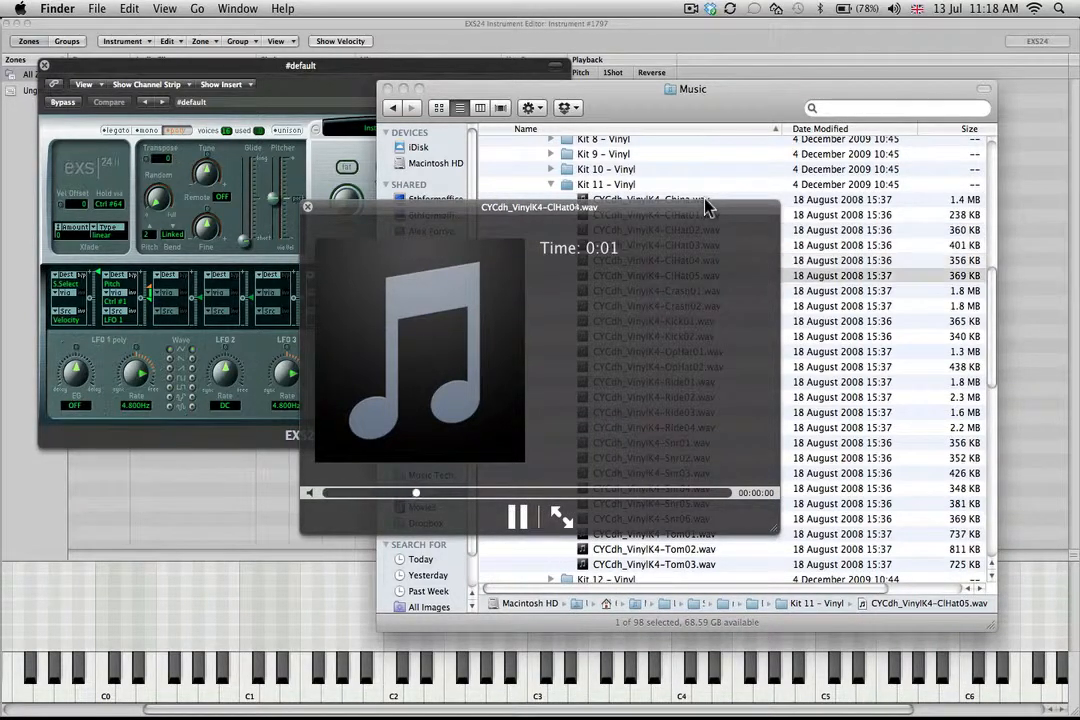
key("Down")
key("Down")
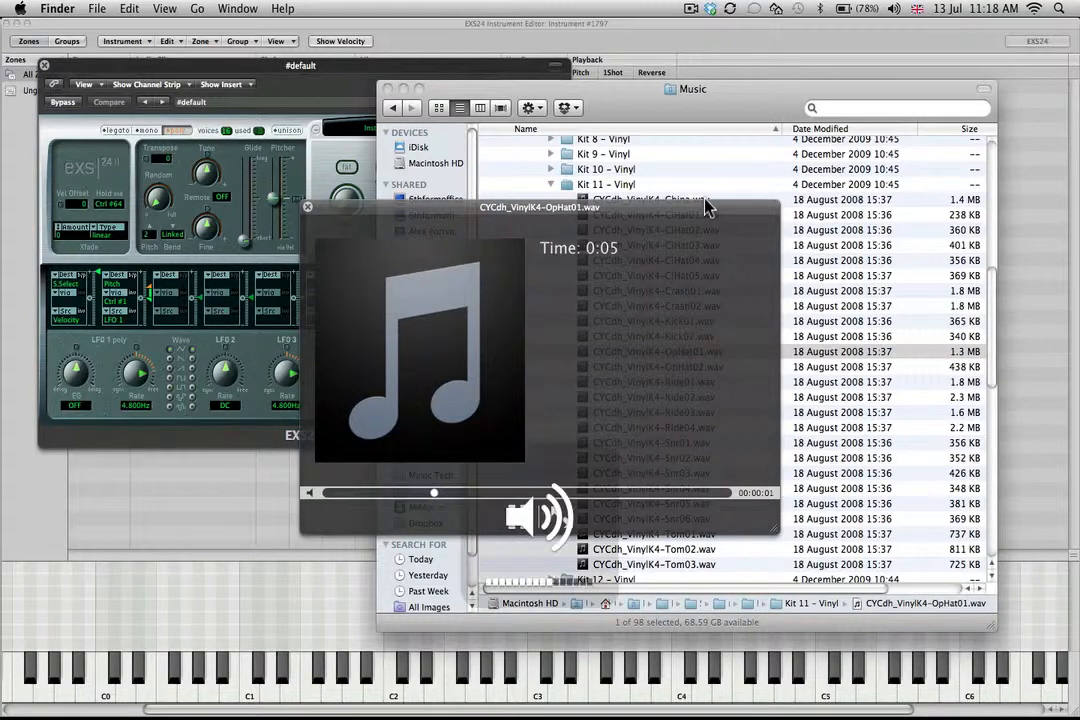
key("Down")
key("Down")
key("Down")
key("Down")
key("Down")
key("Down")
key("Down")
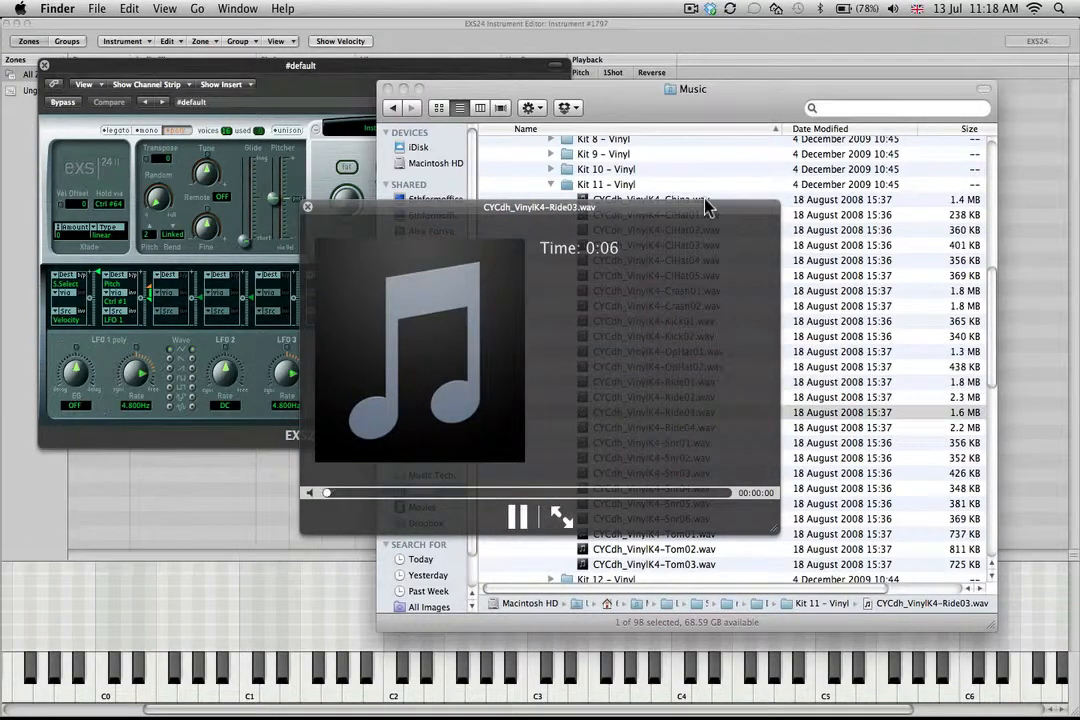
key("Down")
key("Down")
key("Down")
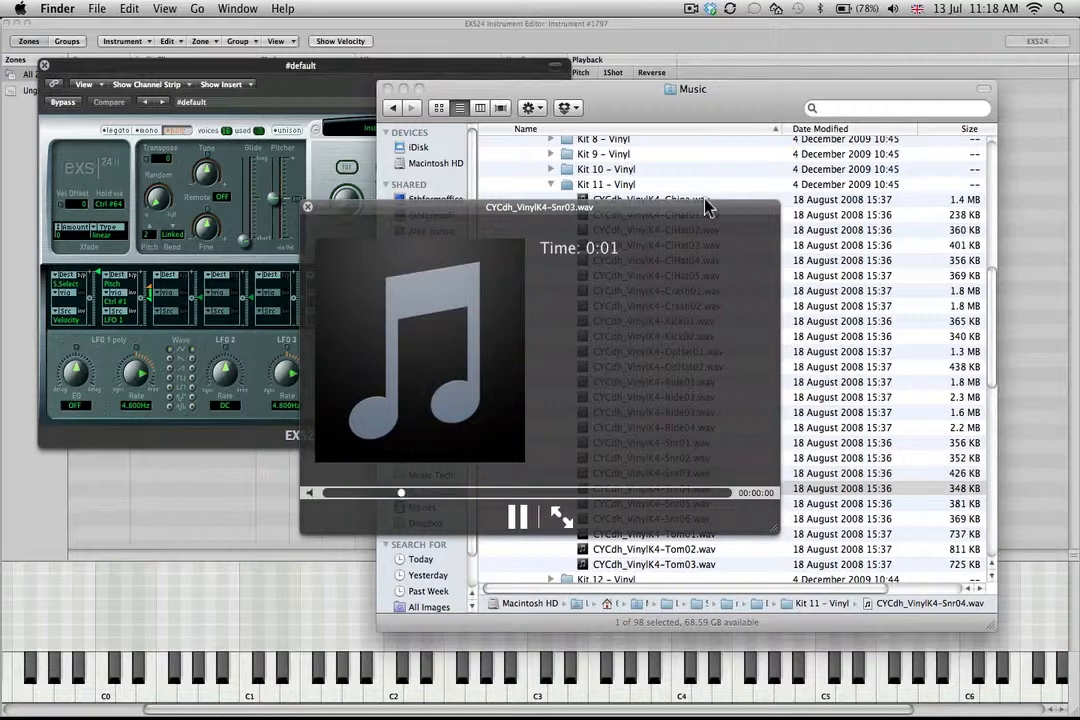
key("space")
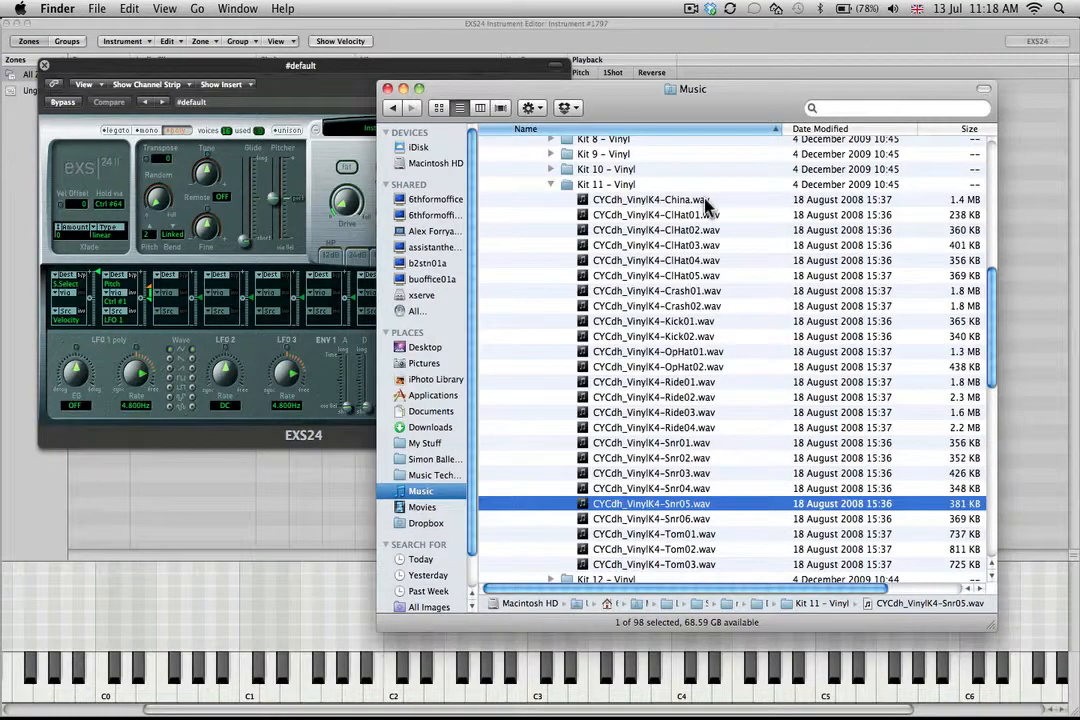
Select all Kit 11 - Vinyl samples from China to Tom03 and drop them onto key C1 of the EXS24 Instrument Editor.
left_click(704, 203)
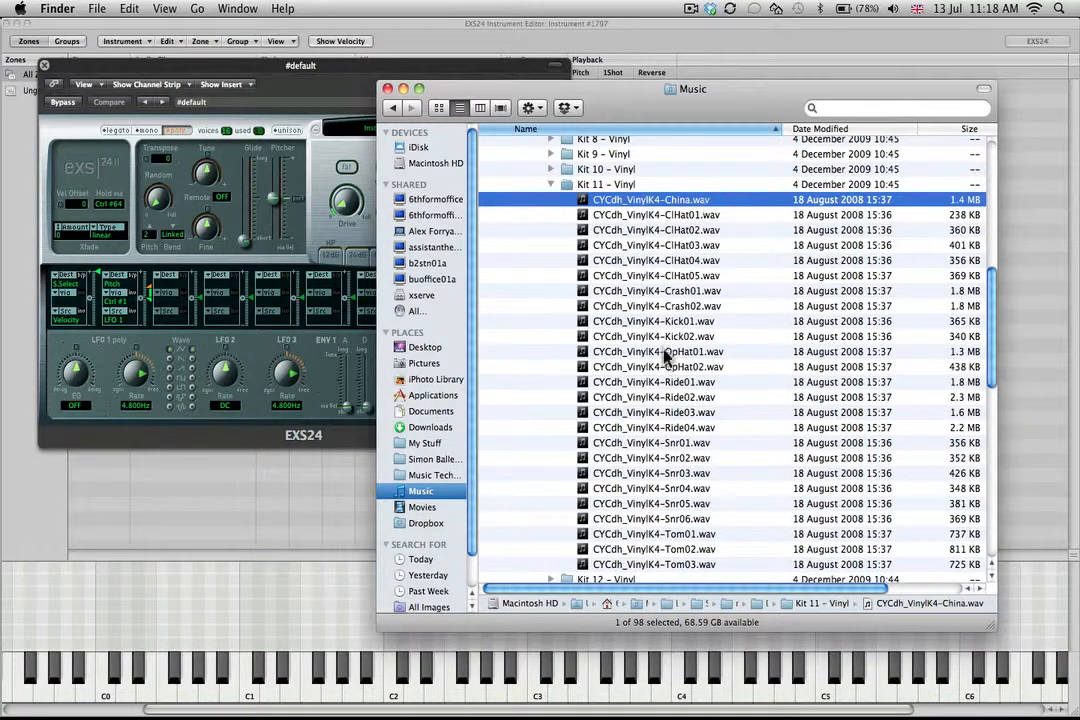
left_click(681, 564, "shift")
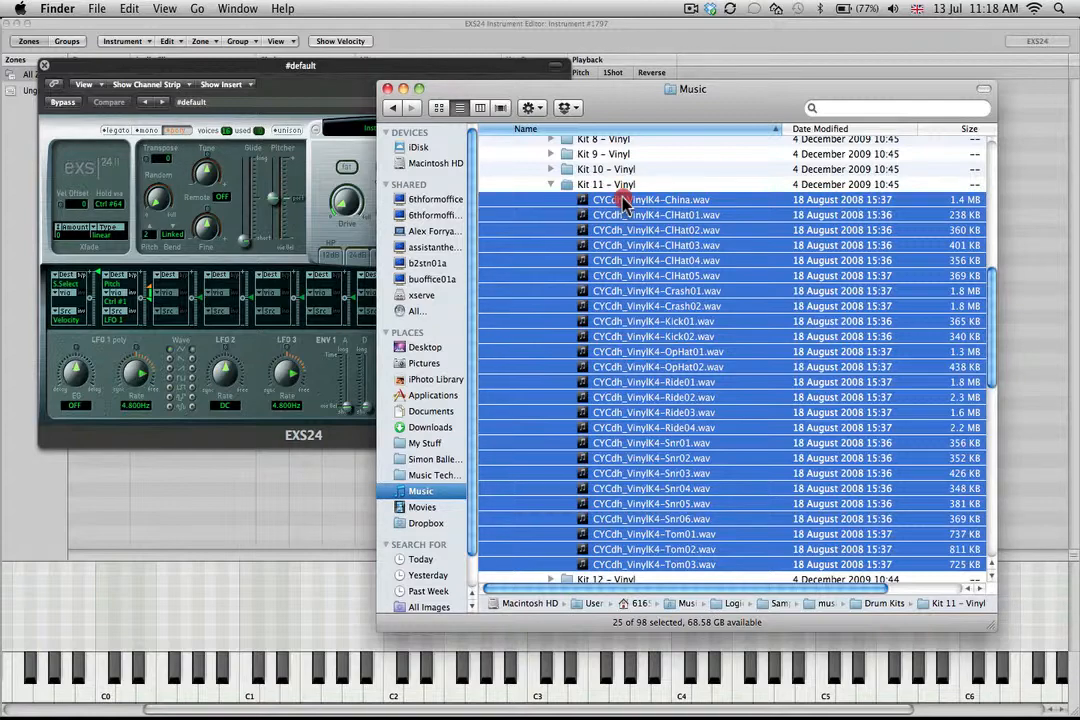
left_click_drag(622, 200, 241, 696)
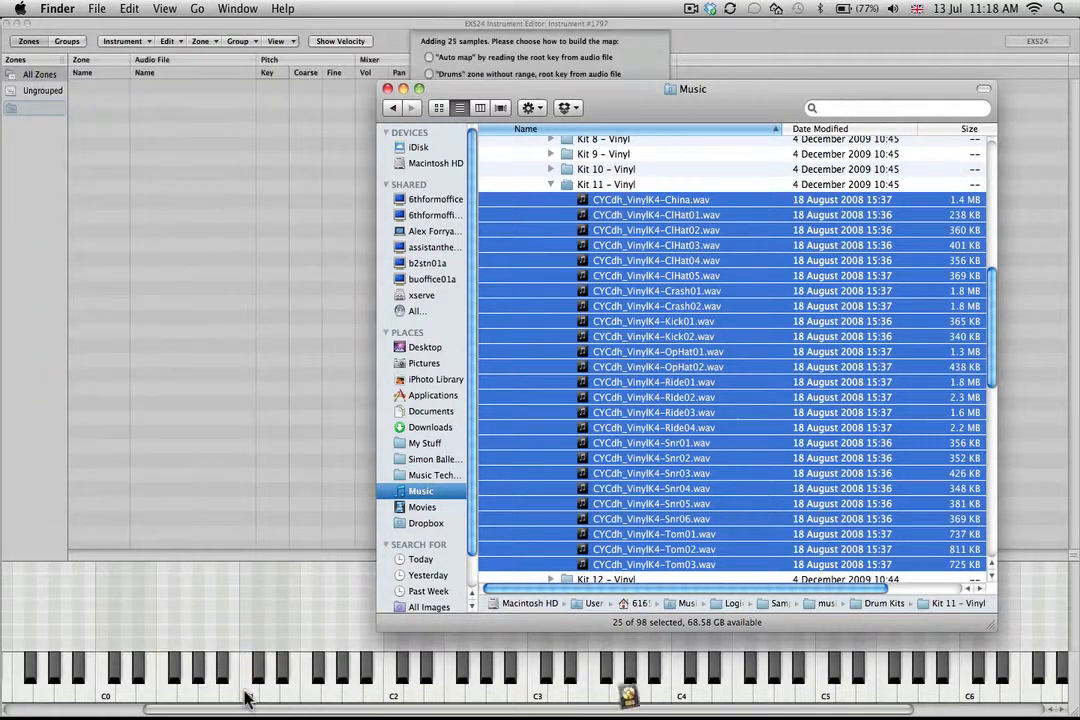
Minimize the Finder window and map the dropped samples as contiguous zones starting at the key they were dropped on.
left_click(404, 89)
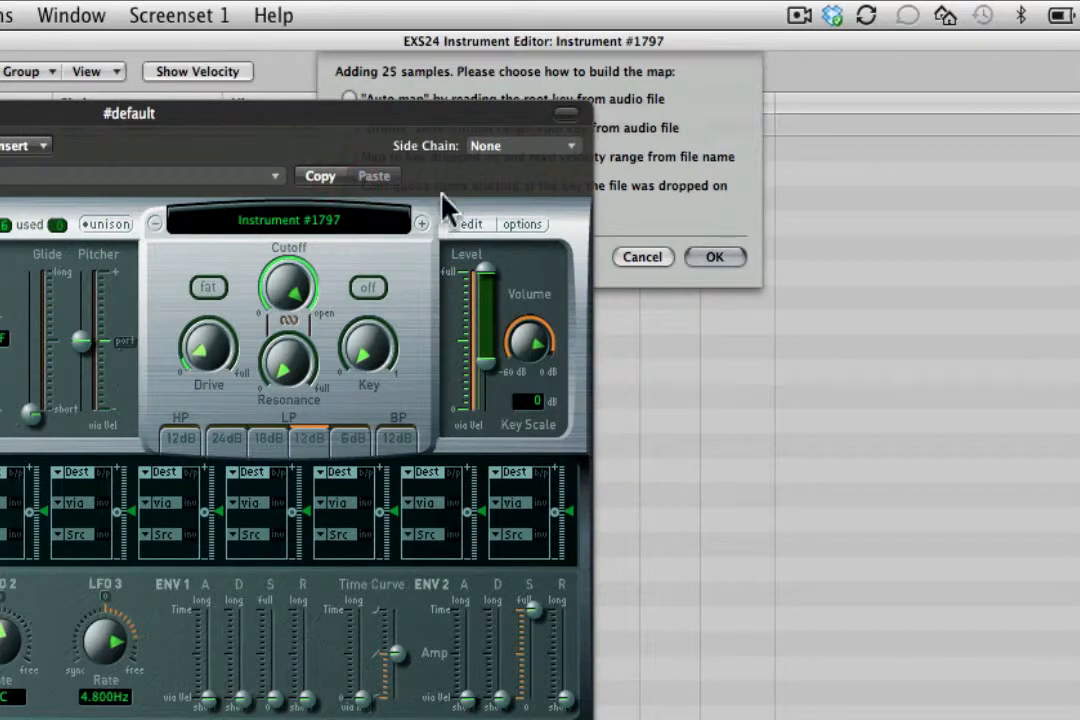
left_click(645, 188)
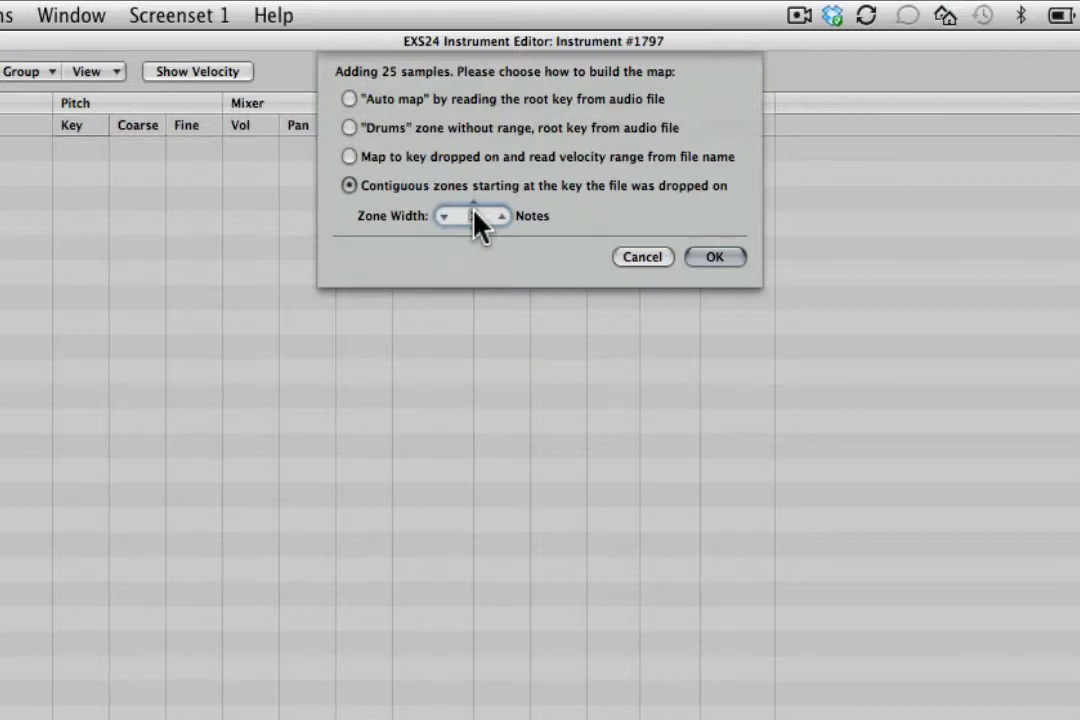
left_click(724, 260)
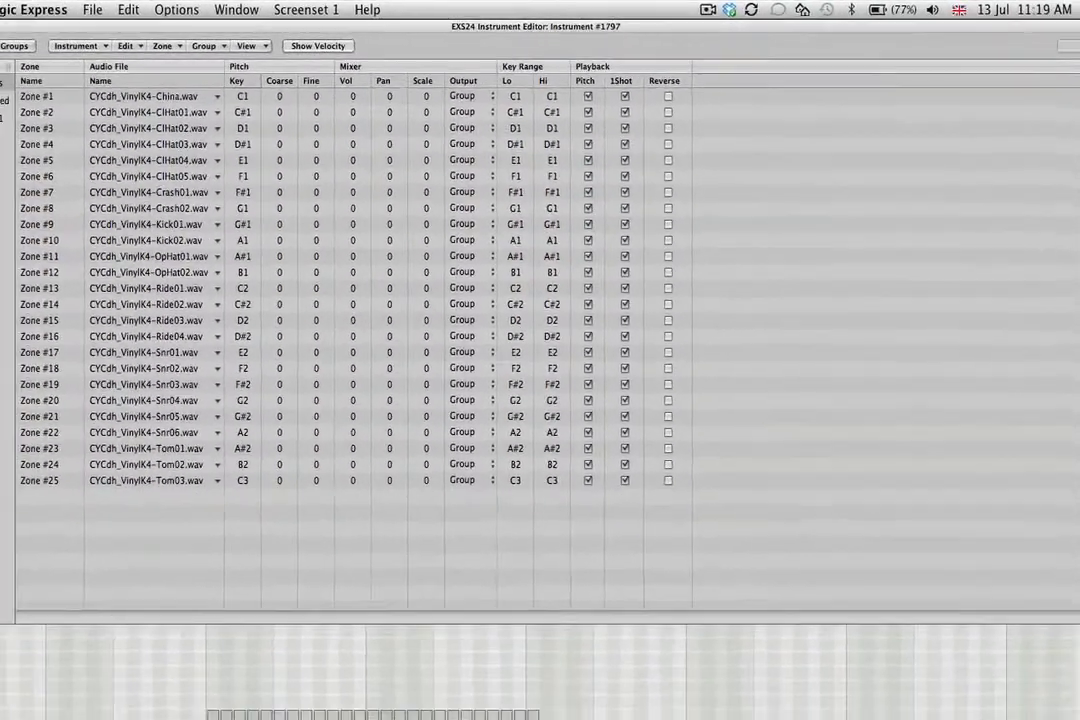
Audition the mapped drum samples on the editor's keyboard in the octave above C1.
left_click(259, 674)
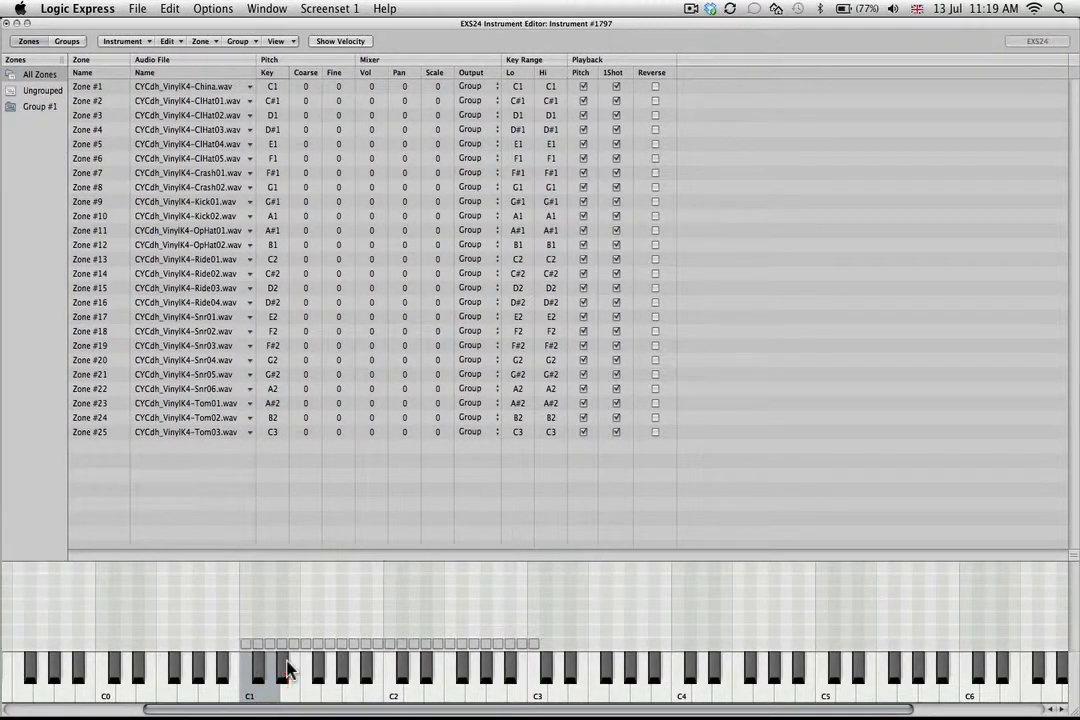
left_click(293, 697)
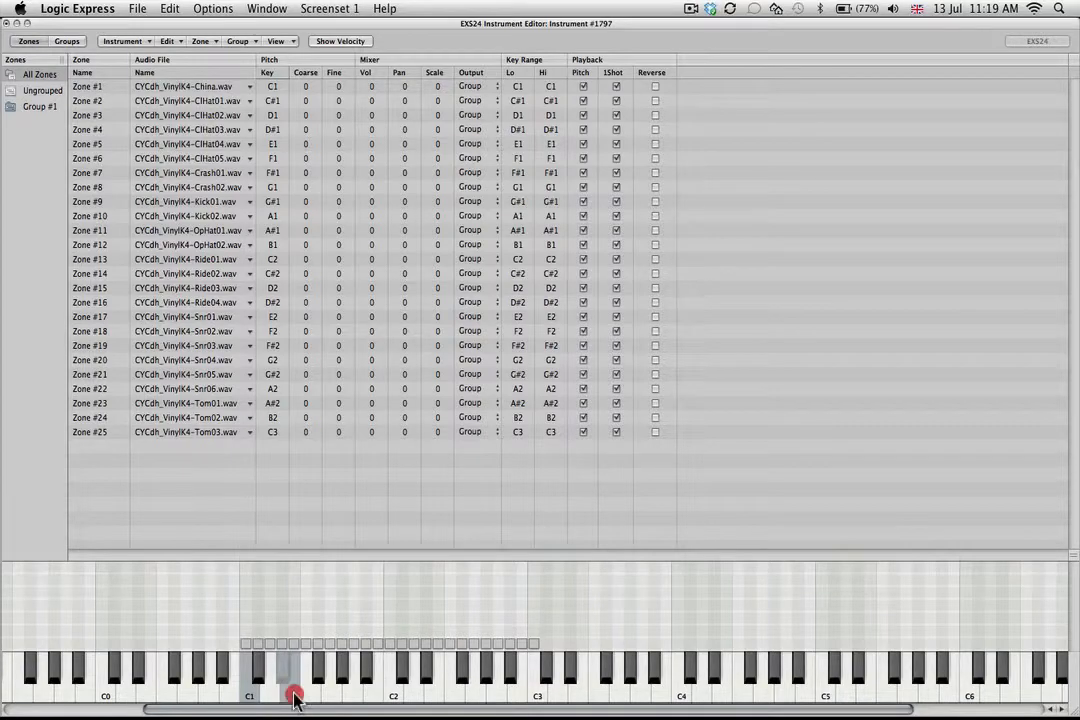
left_click_drag(293, 697, 322, 665)
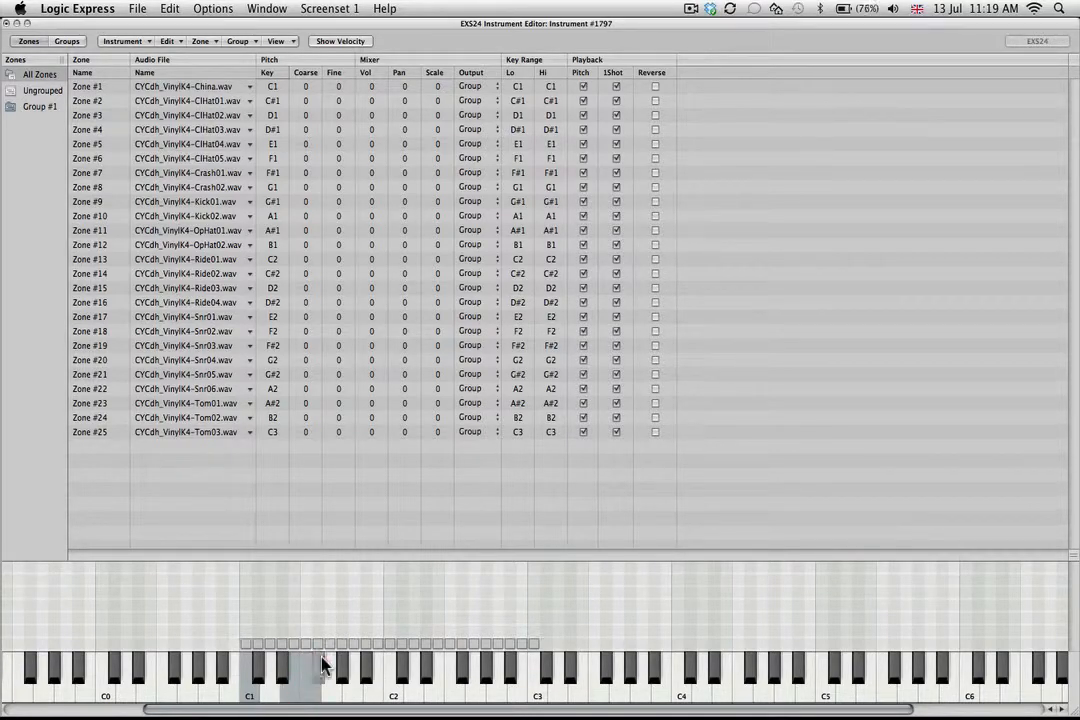
Audition the mapped drum samples on the keys between G1 and B1 to find the kicks.
left_click(337, 696)
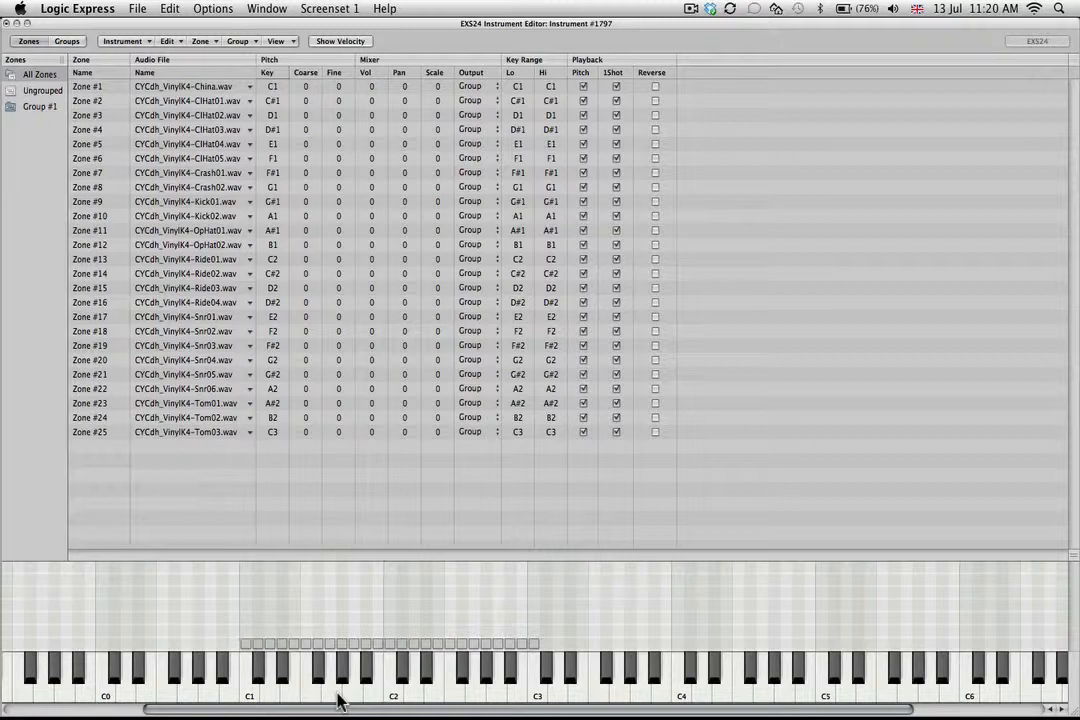
left_click(391, 646)
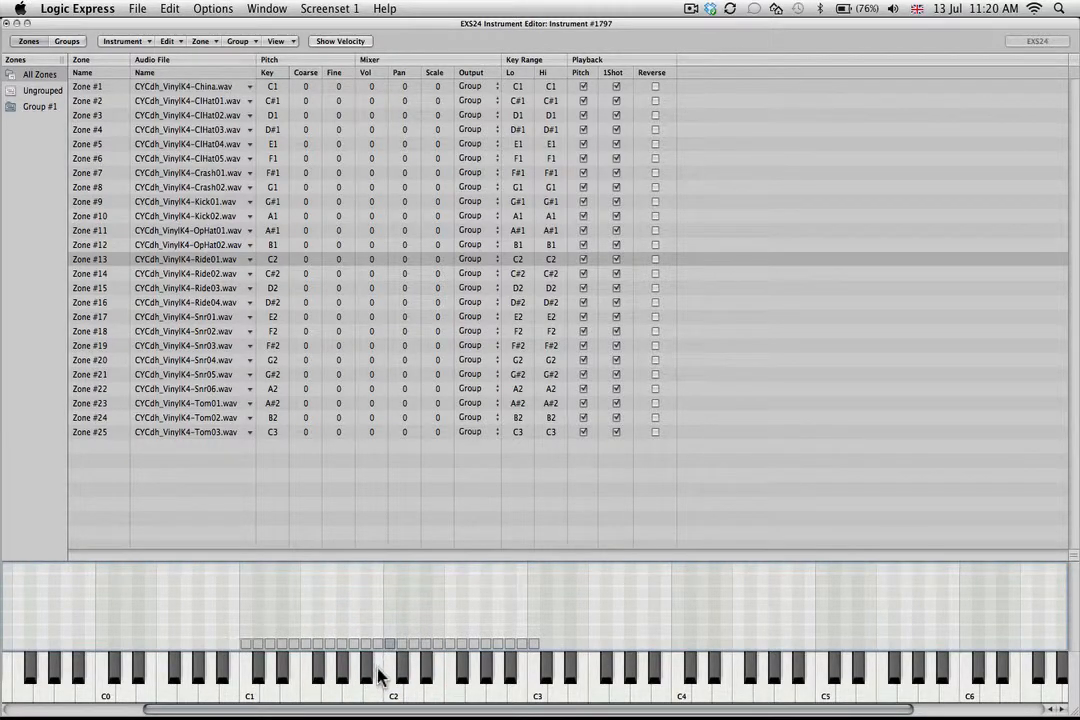
left_click(376, 668)
left_click(364, 668)
left_click(353, 694)
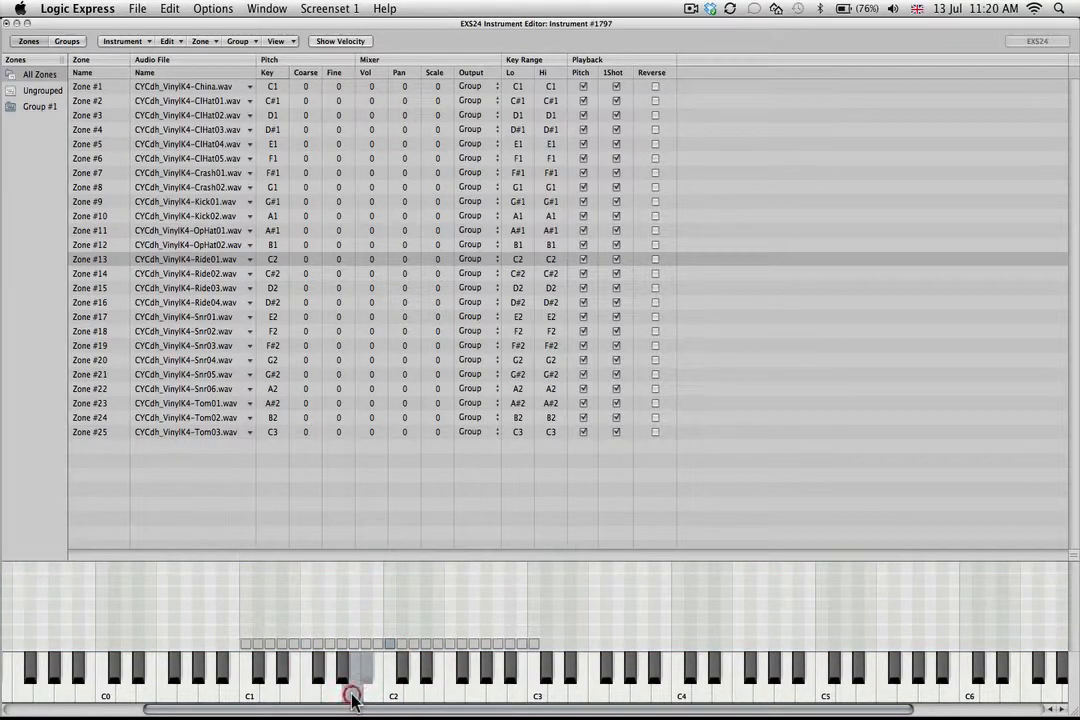
left_click(340, 675)
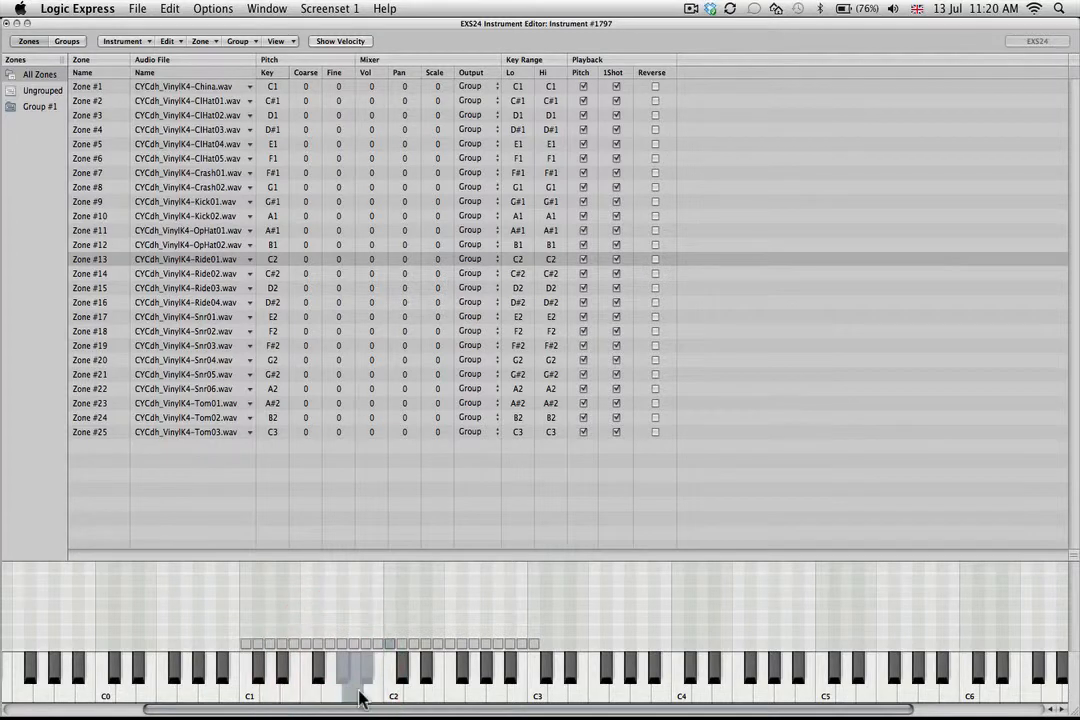
Move the Kick01 zone to C1 and the China zone to C#1, and play C1 repeatedly to check the kick.
left_click(342, 646)
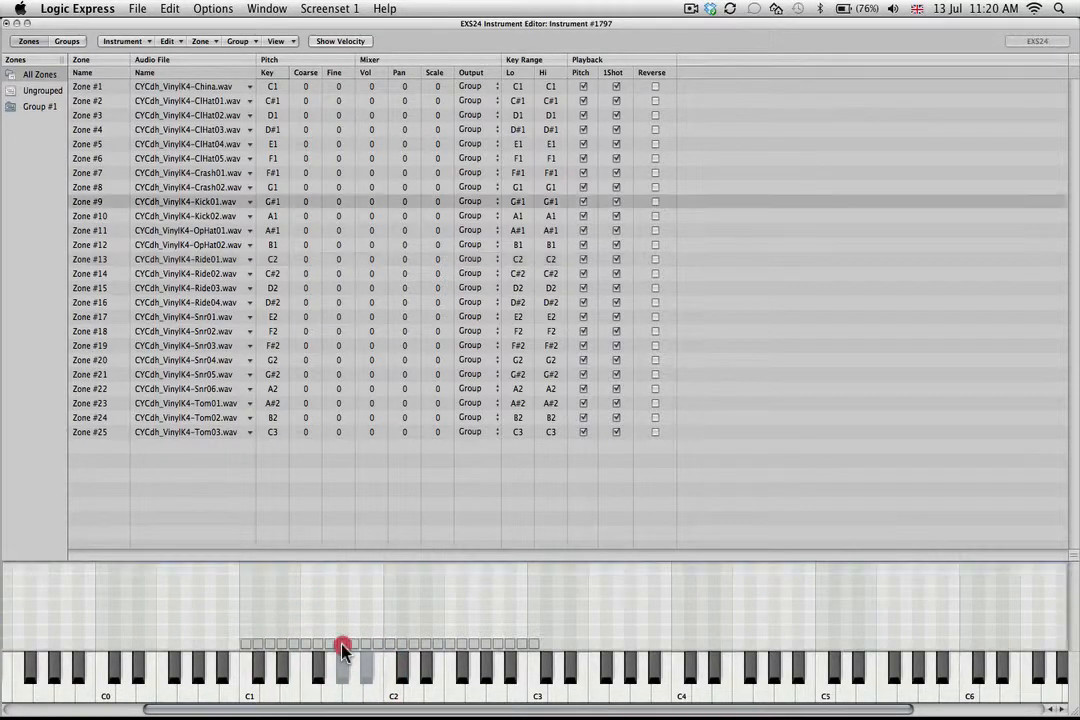
left_click_drag(342, 646, 262, 640)
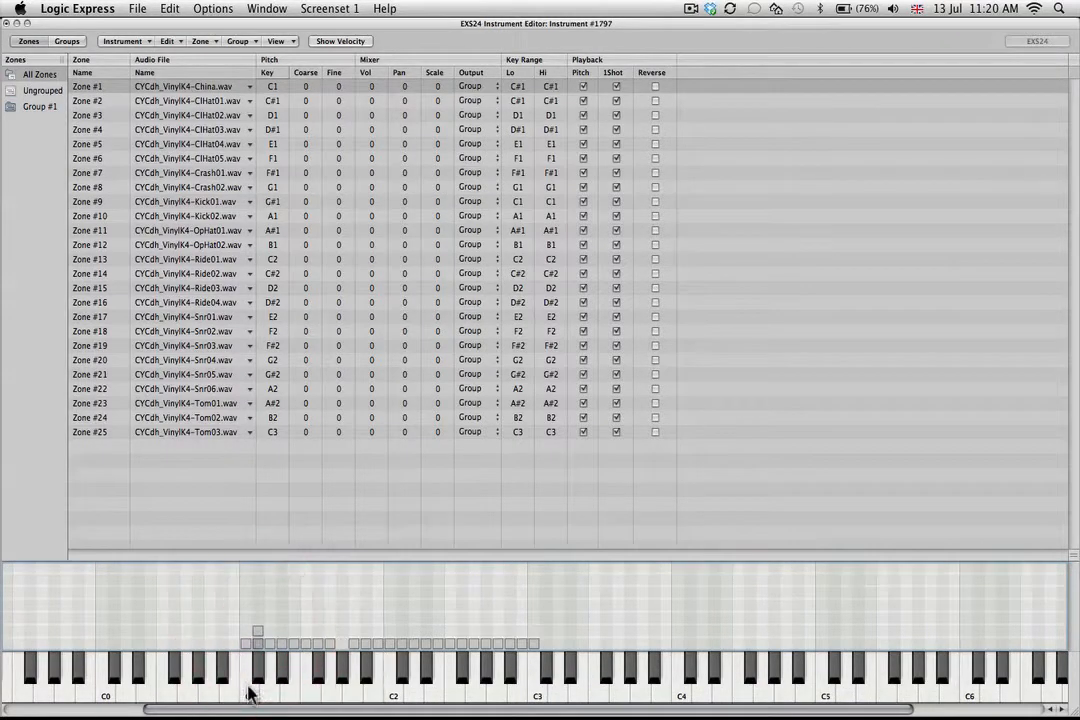
left_click(249, 694)
left_click(249, 694)
left_click(249, 695)
left_click(249, 696)
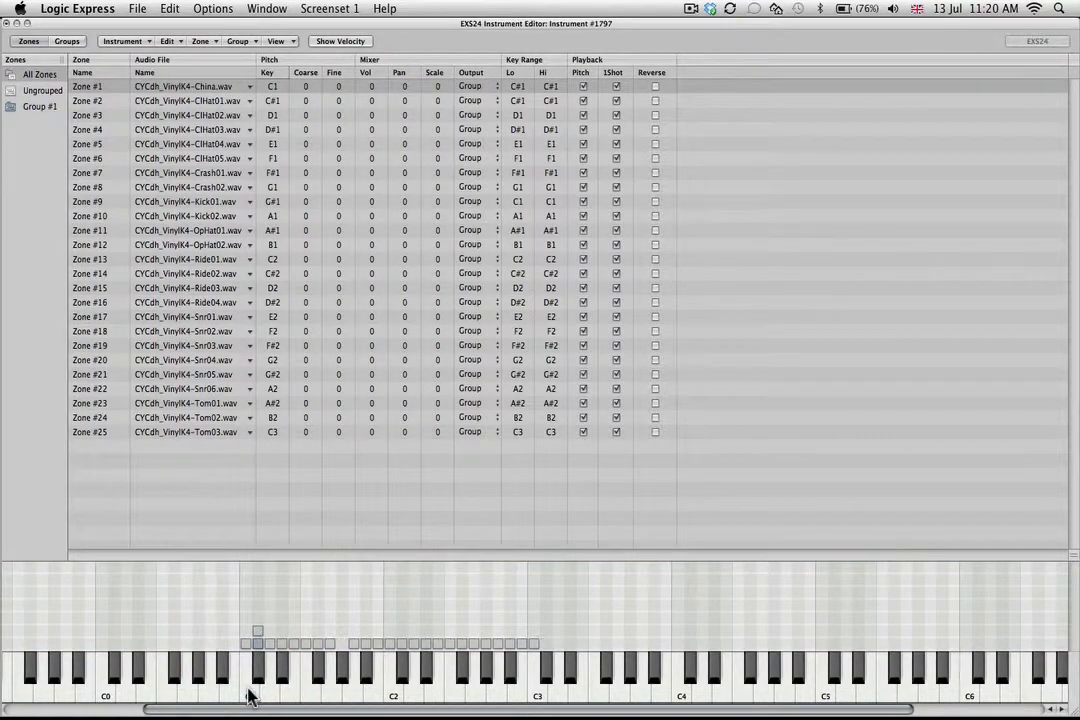
left_click(249, 696)
left_click(249, 696)
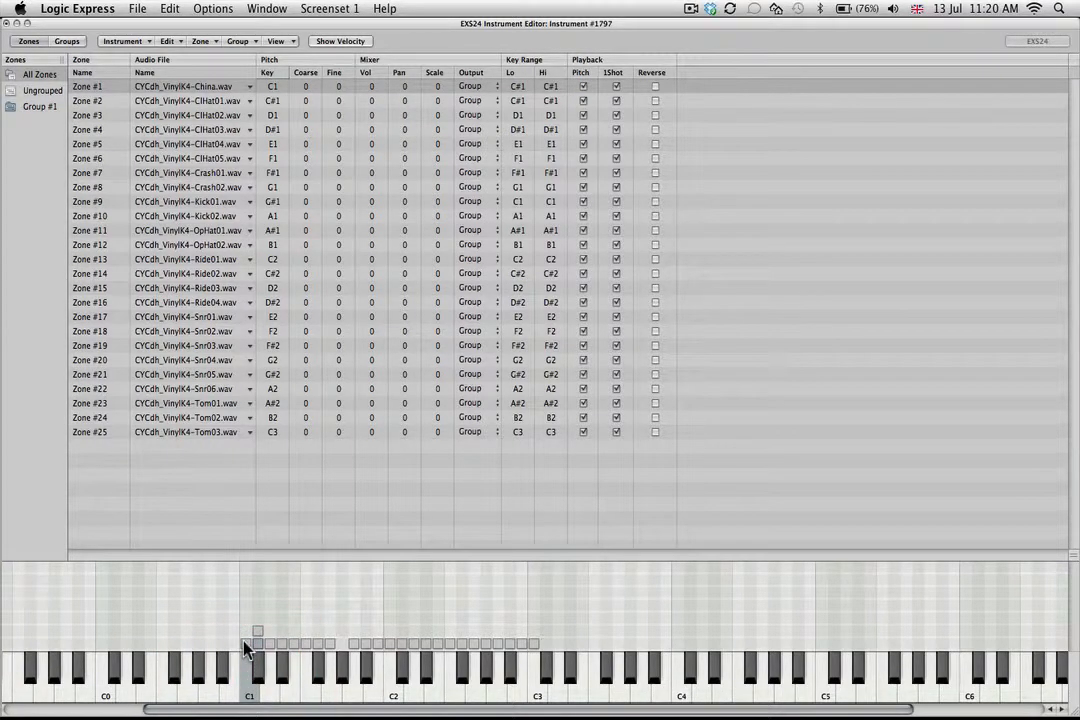
Turn off Pitch playback for the Kick01 zone and audition it on C1.
left_click(245, 646)
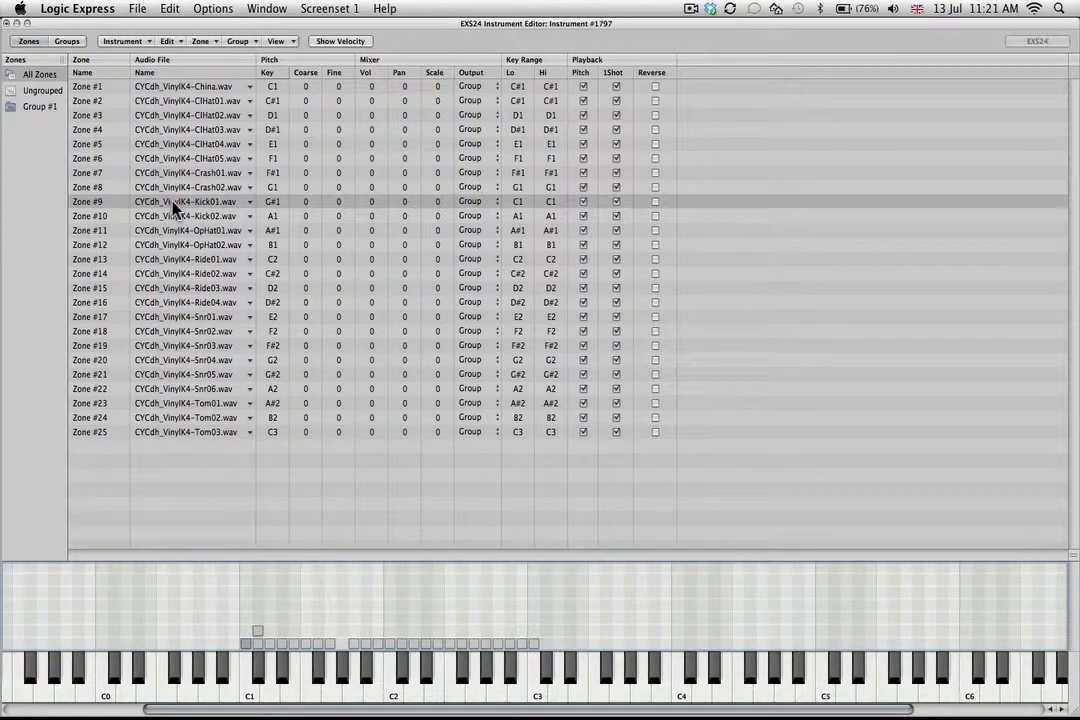
left_click(583, 201)
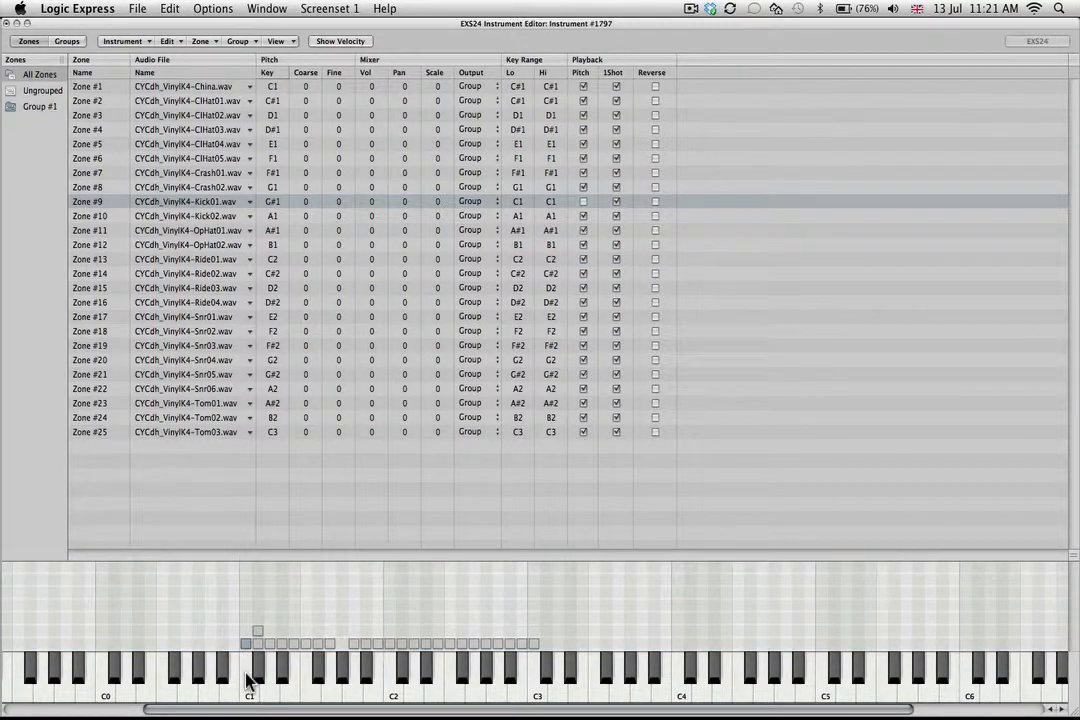
left_click(248, 681)
left_click(248, 681)
Try coarse tunings of 1 and 7 on the Kick01 zone while playing C1, and reset the tuning to 0.
left_click_drag(307, 205, 307, 198)
left_click(251, 673)
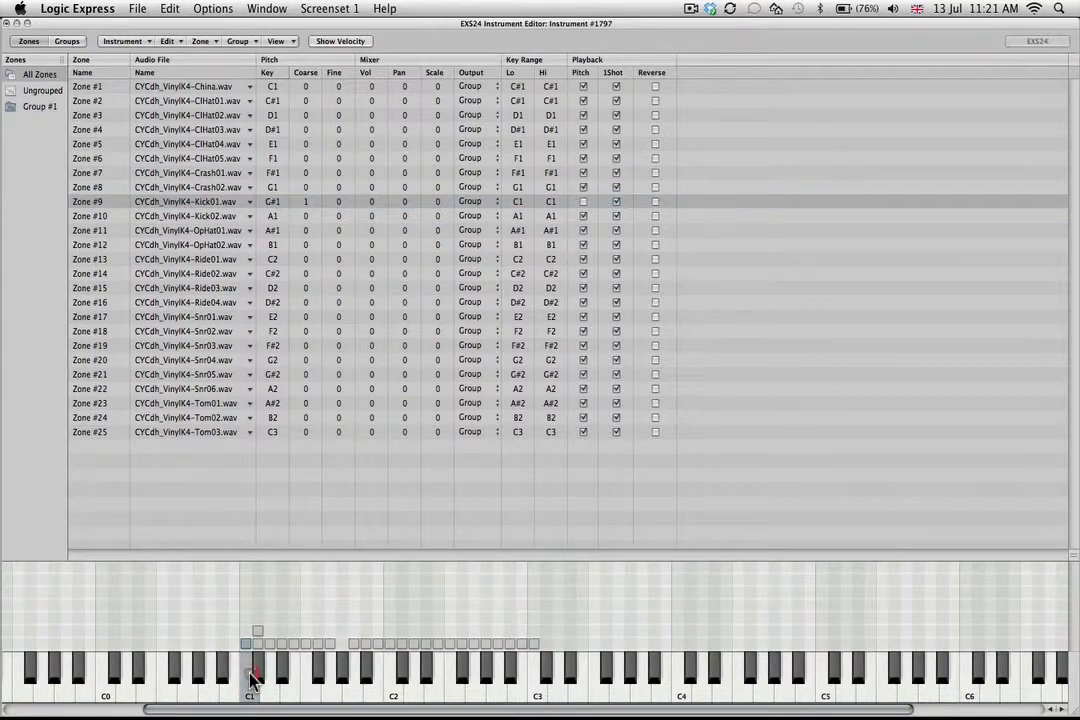
left_click(307, 206)
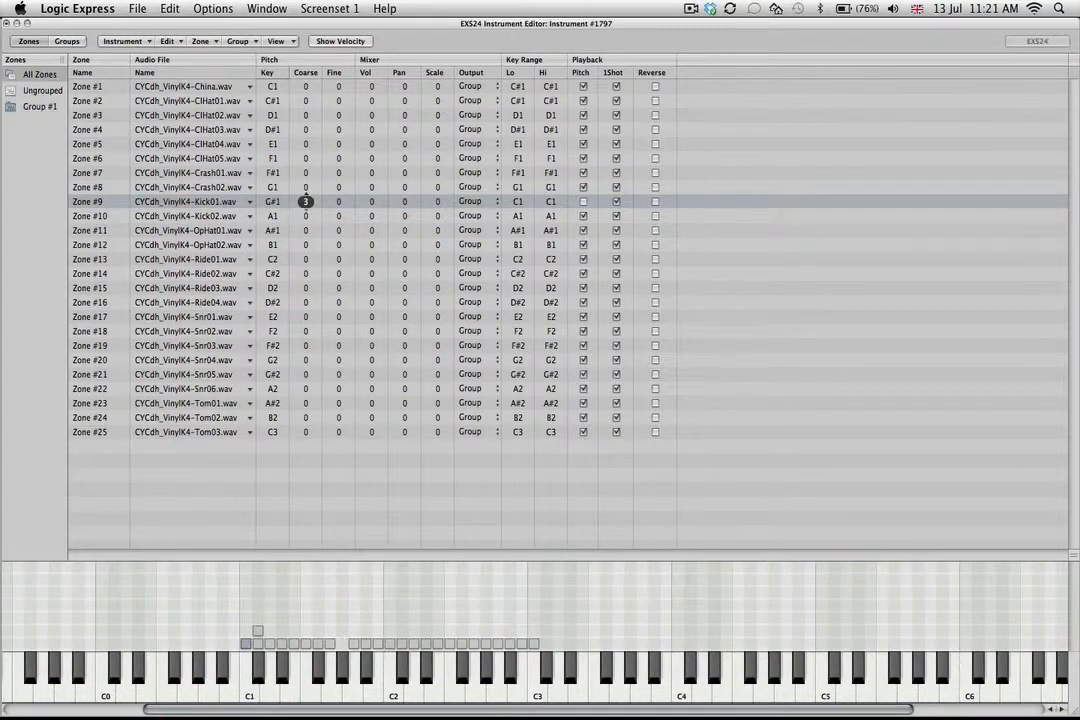
left_click(249, 682)
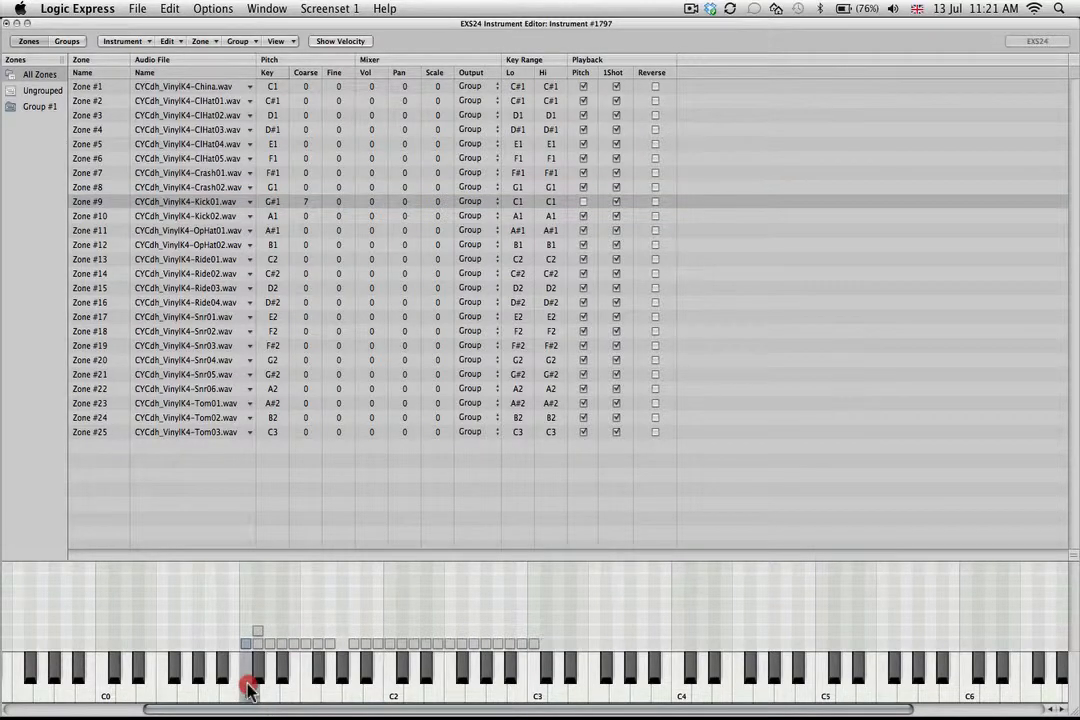
mouse_move(306, 202)
left_mouse_down()
mouse_move(306, 215)
mouse_move(306, 206)
left_mouse_up()
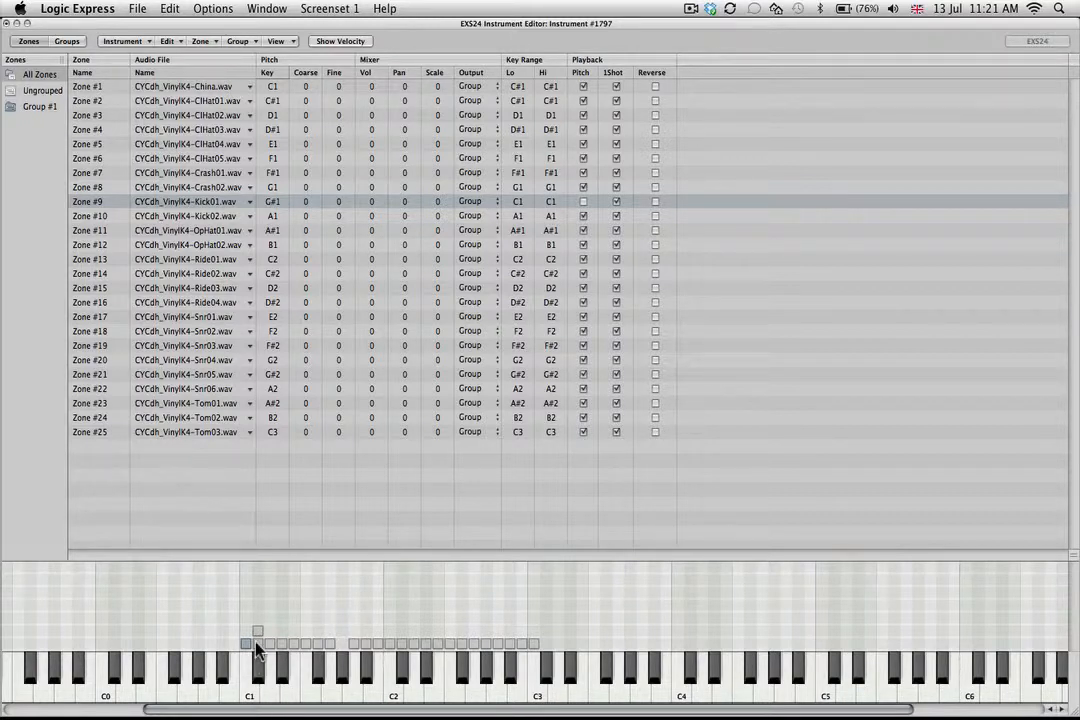
left_click(690, 9)
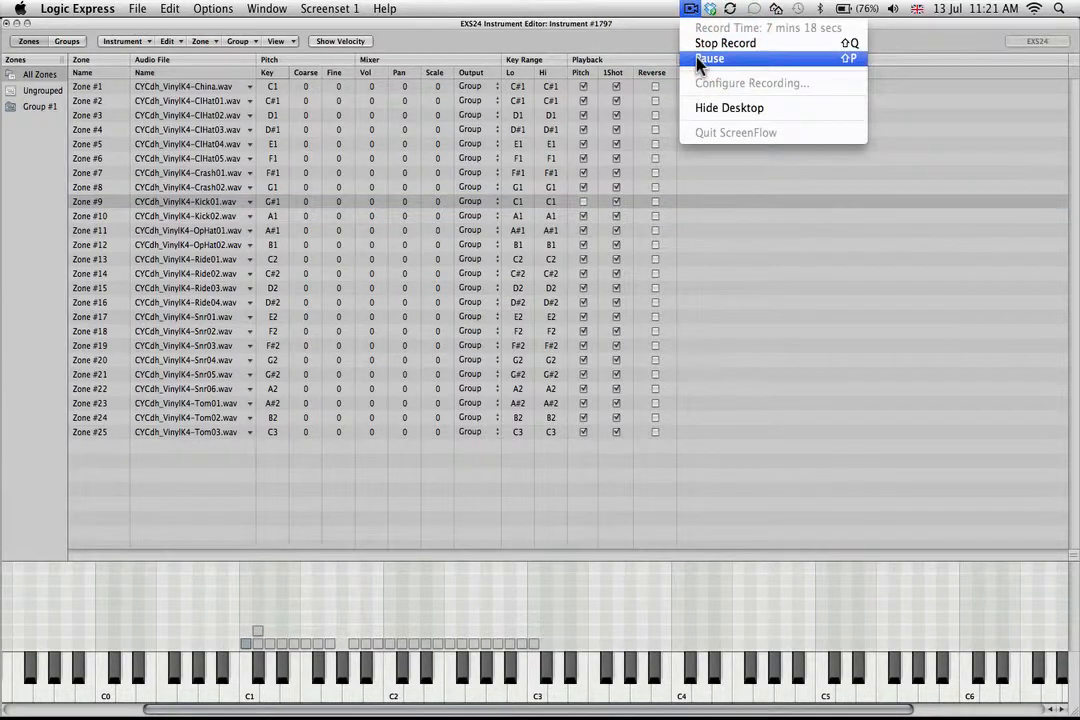
left_click(700, 59)
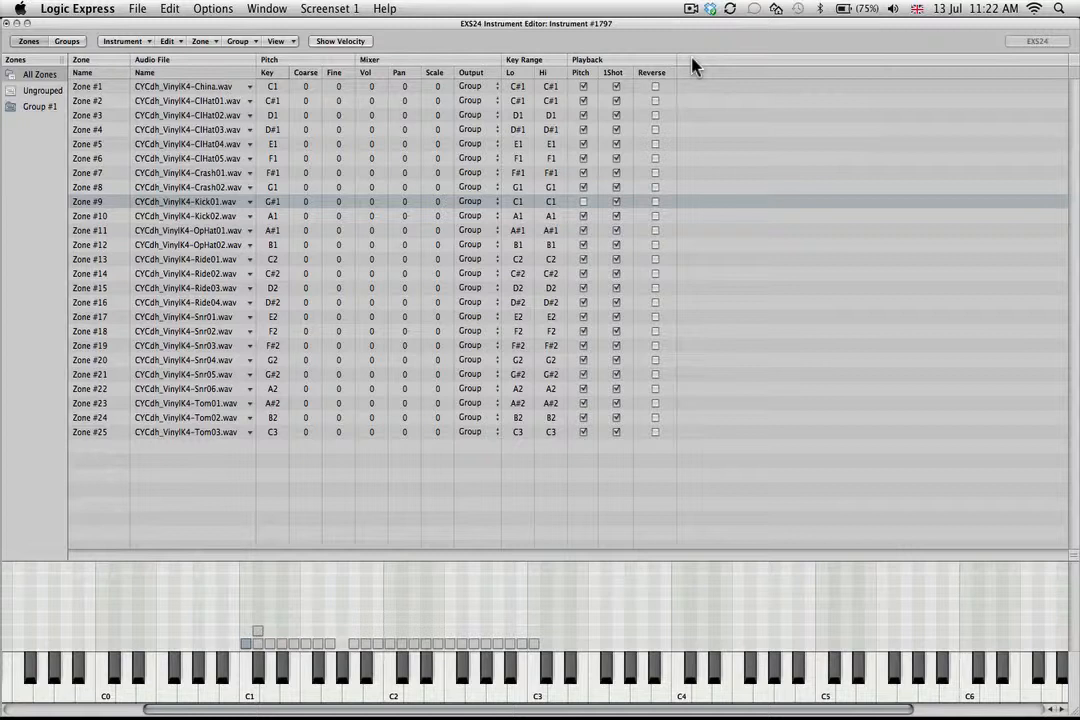
Move the China zone to B1 and the ClHat01 zone to C2.
left_click(257, 644)
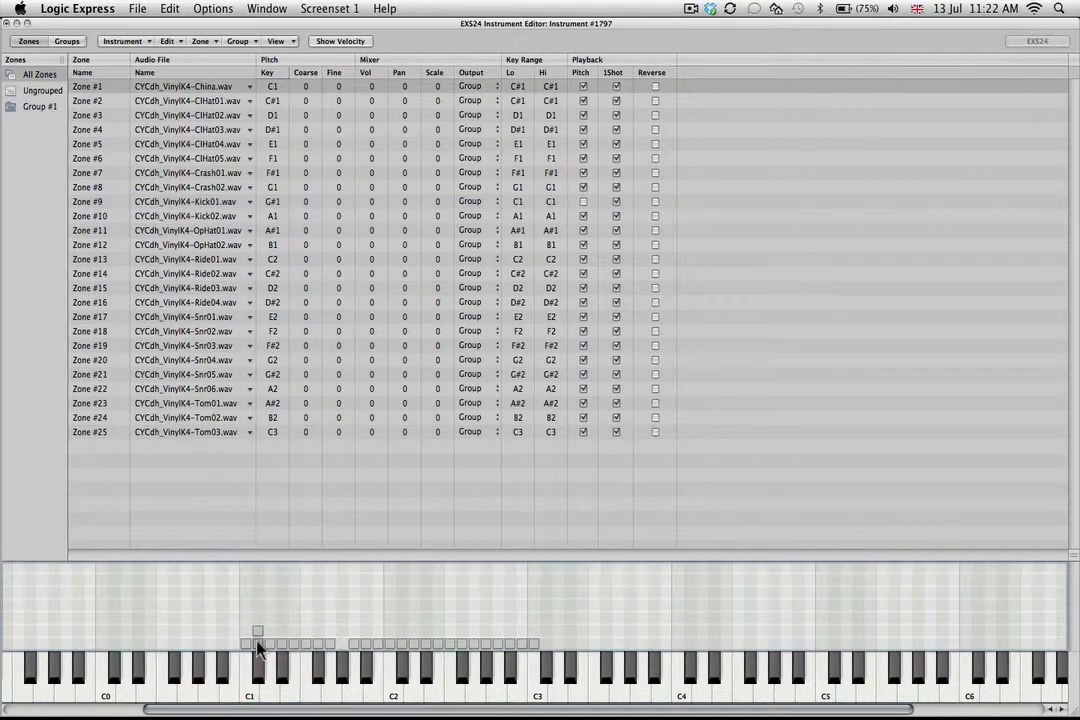
left_click(259, 666)
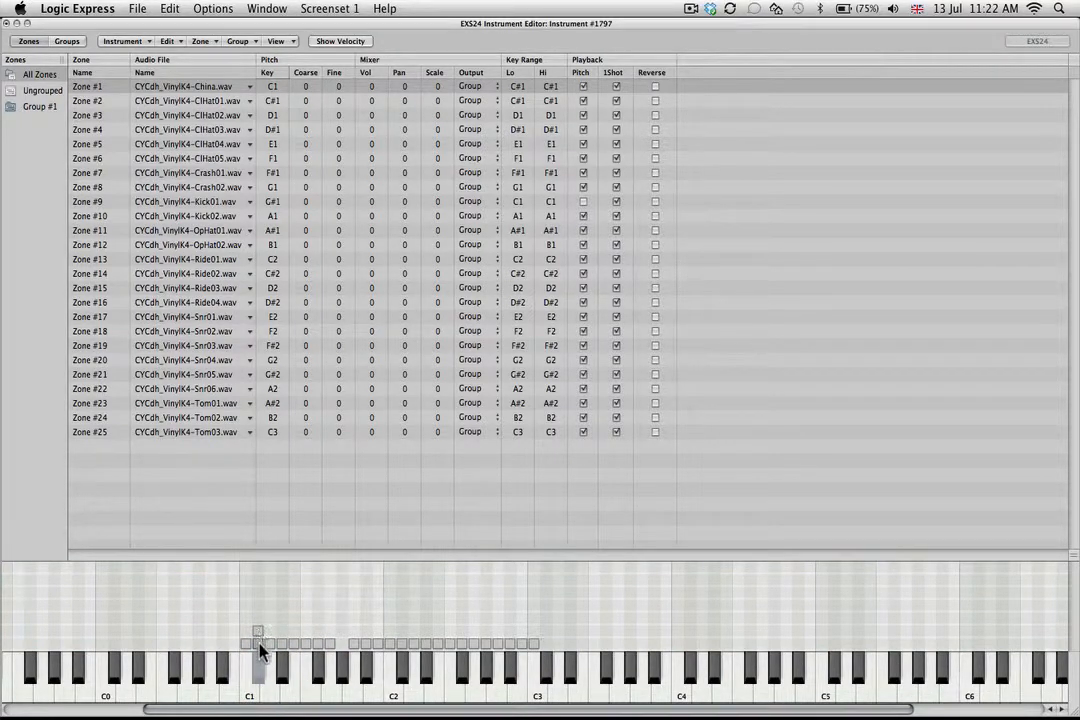
left_click_drag(258, 645, 378, 629)
left_click(260, 644)
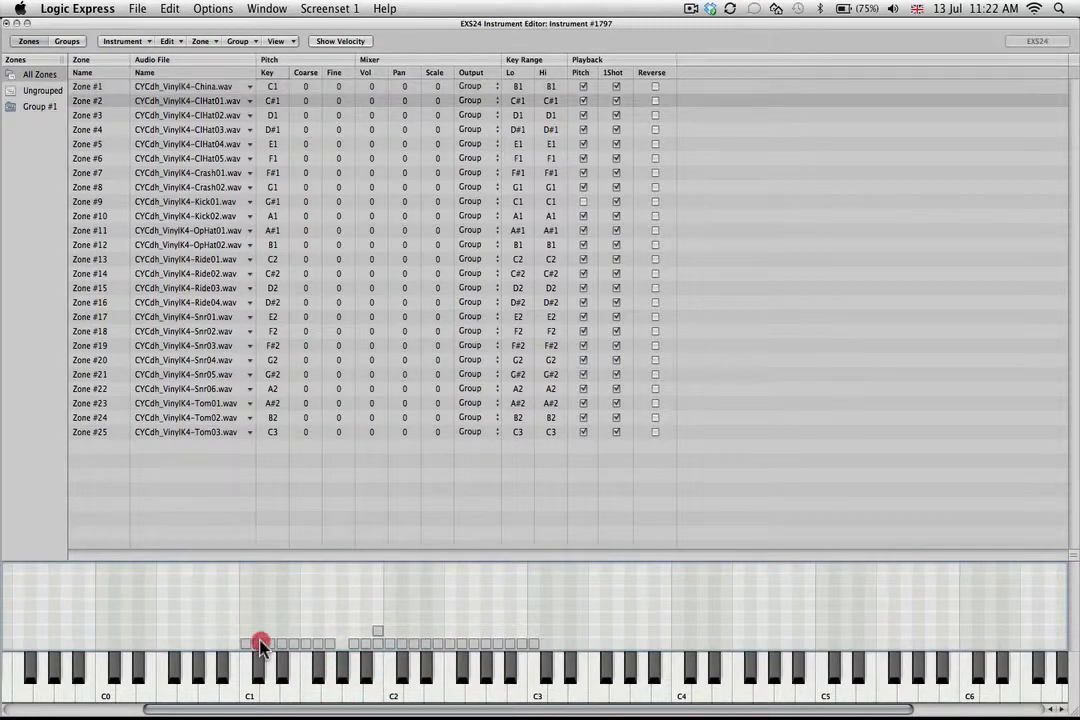
left_click_drag(260, 646, 386, 631)
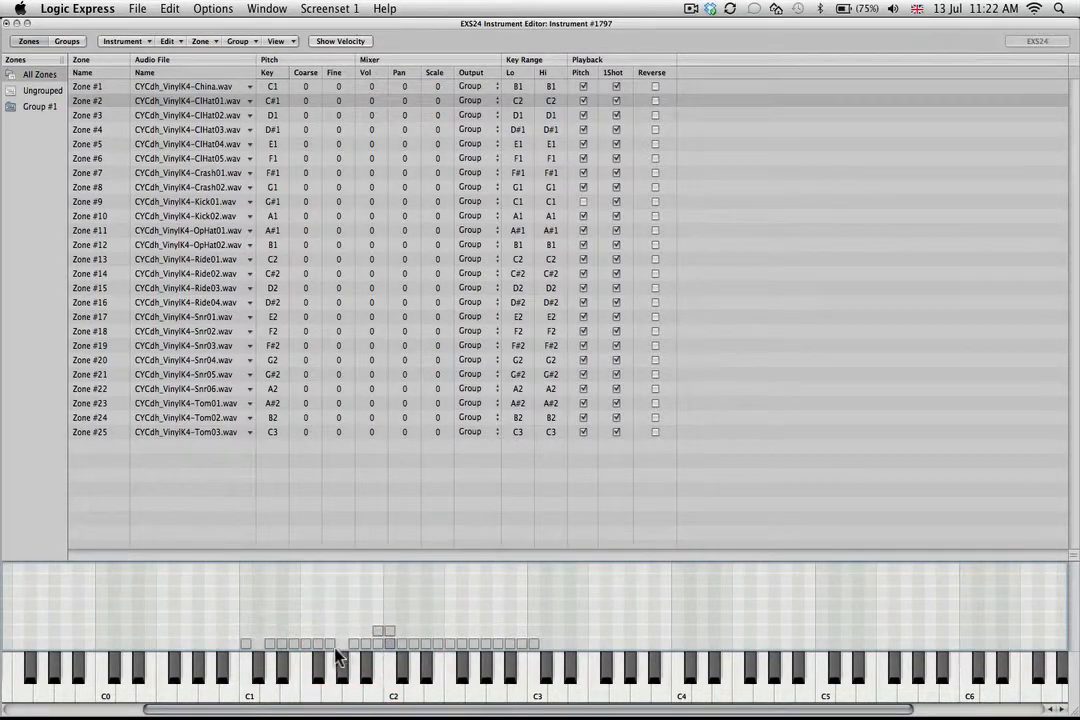
Audition the crash and closed hi-hat samples on the keys from G1 down to D1.
left_click(329, 662)
left_click(330, 680)
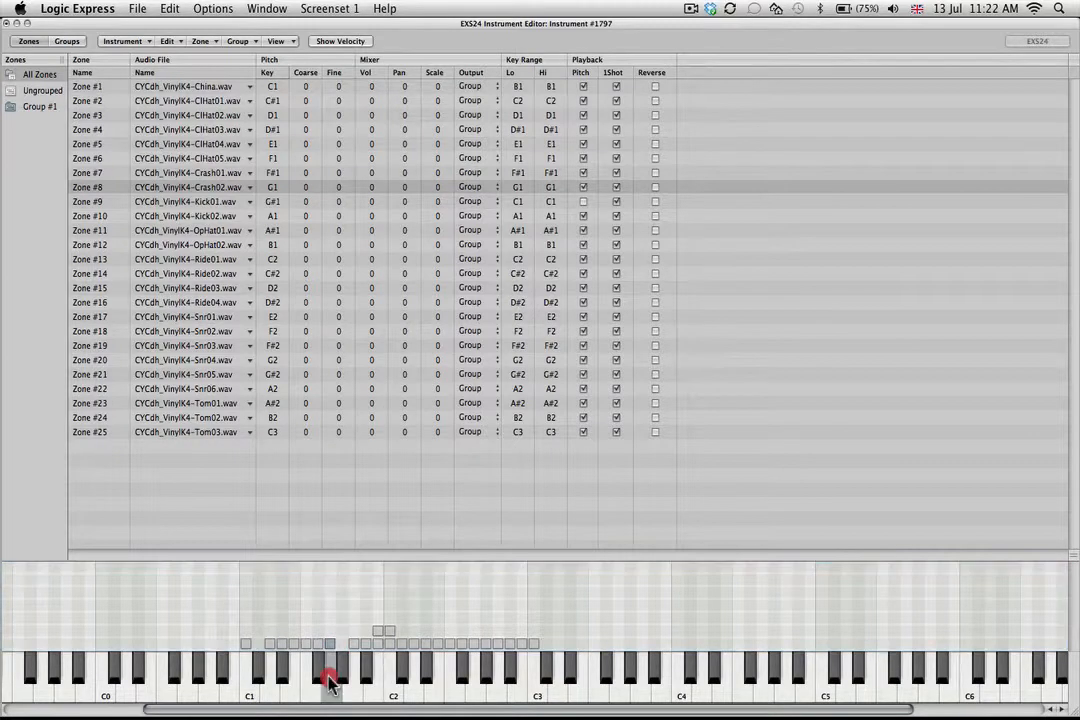
left_click(318, 663)
left_click(312, 698)
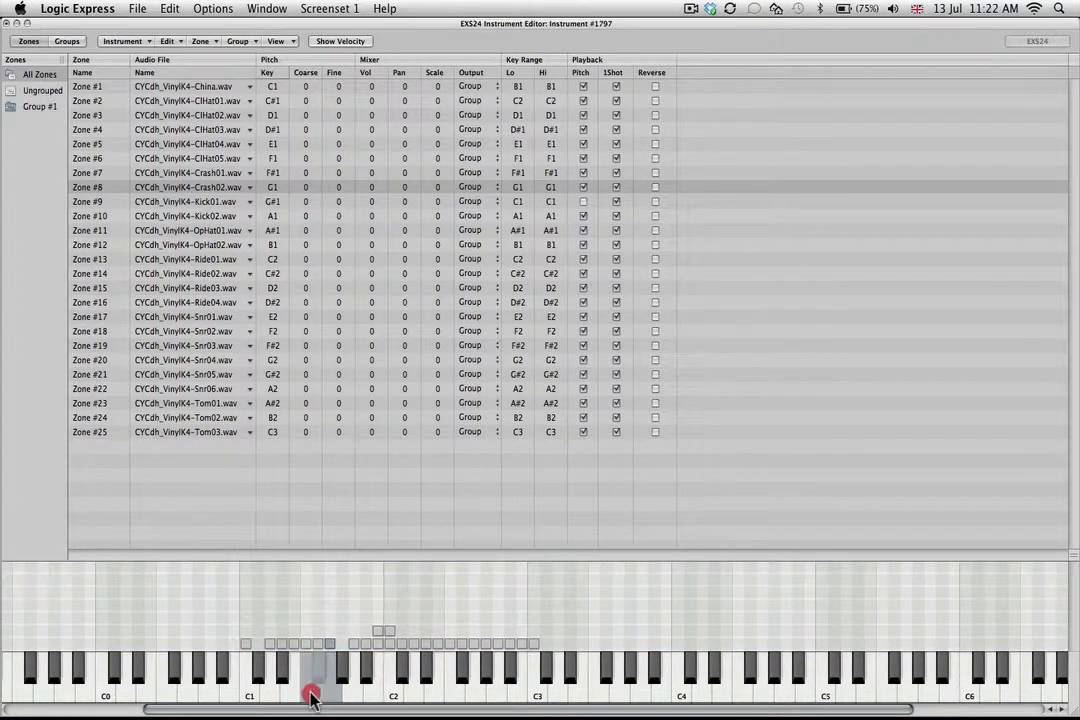
left_click(289, 686)
left_click(285, 683)
left_click(283, 678)
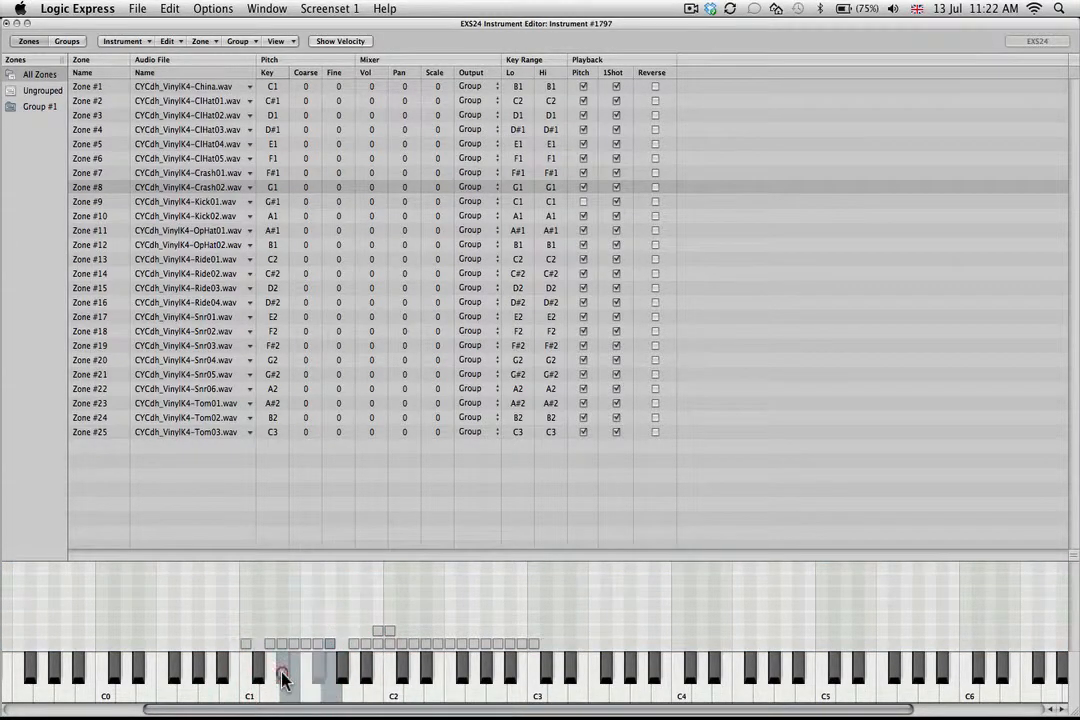
left_click(283, 678)
left_click(286, 679)
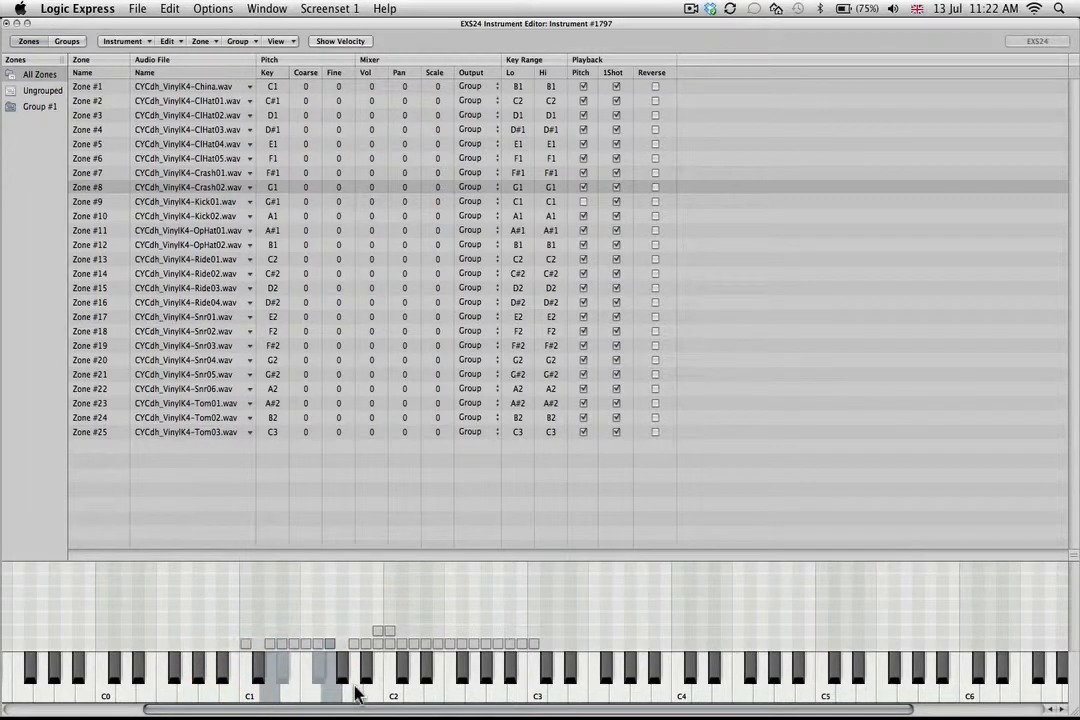
Move the Kick02 zone from A1 to B0 and audition it there.
left_click(352, 692)
left_click(355, 645)
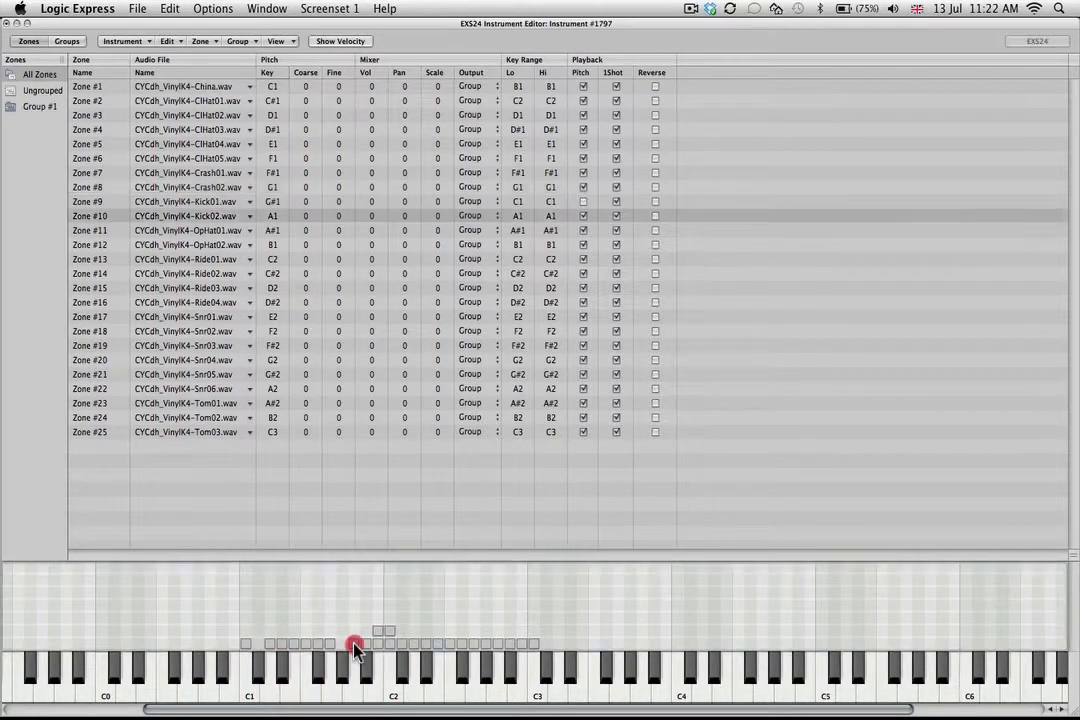
left_click_drag(355, 645, 236, 647)
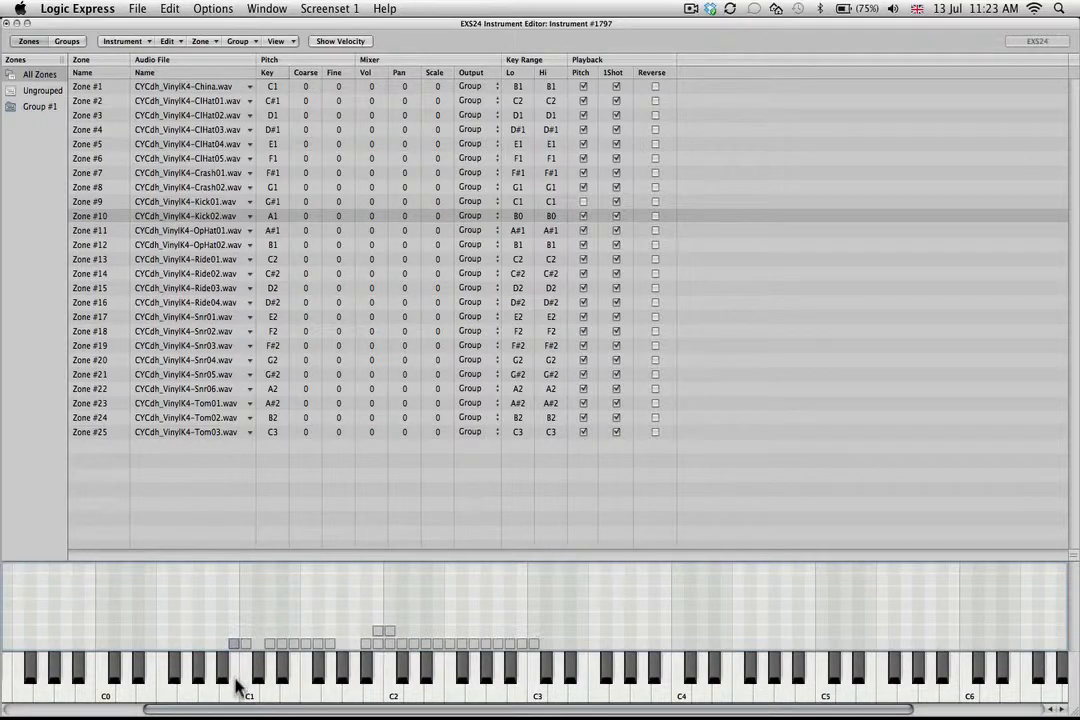
left_click(236, 687)
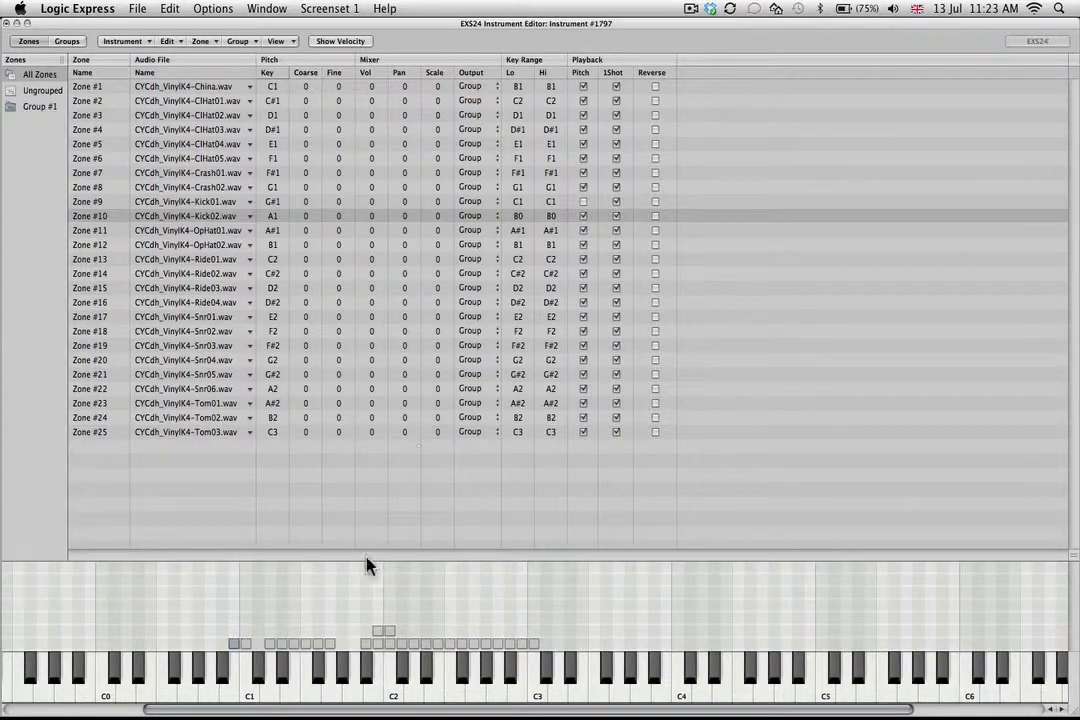
Turn off Pitch playback for the Kick02 zone and compare both kicks on B0 and C1.
left_click(584, 216)
left_click(229, 697)
left_click(229, 697)
left_click(229, 696)
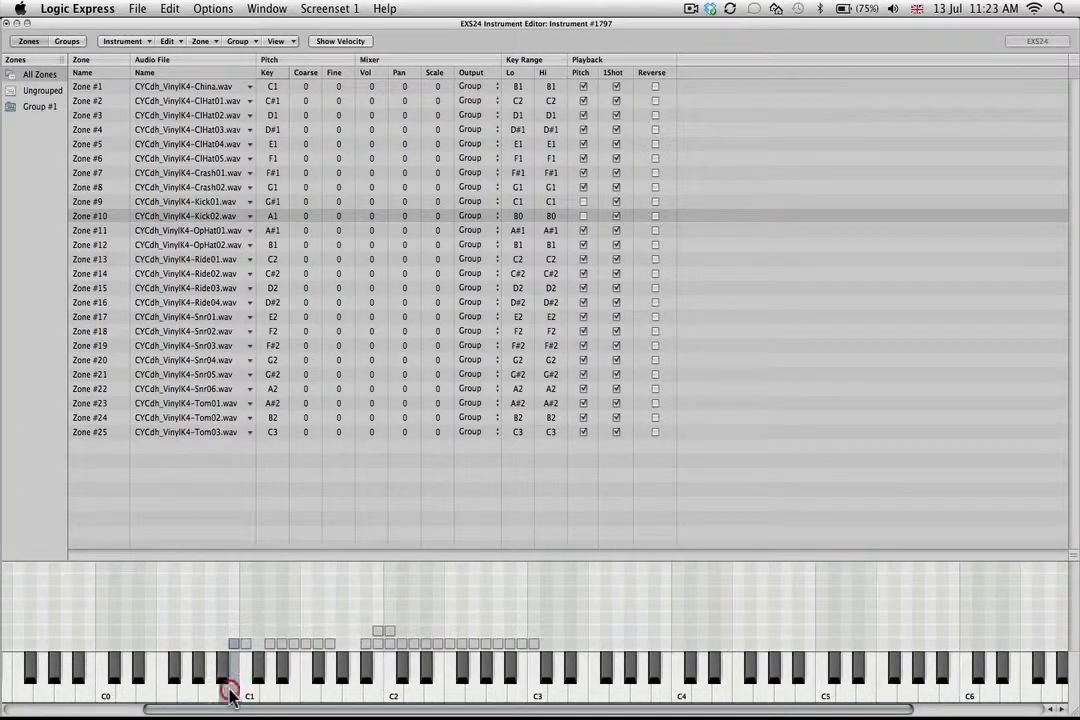
left_click(229, 696)
left_click(248, 699)
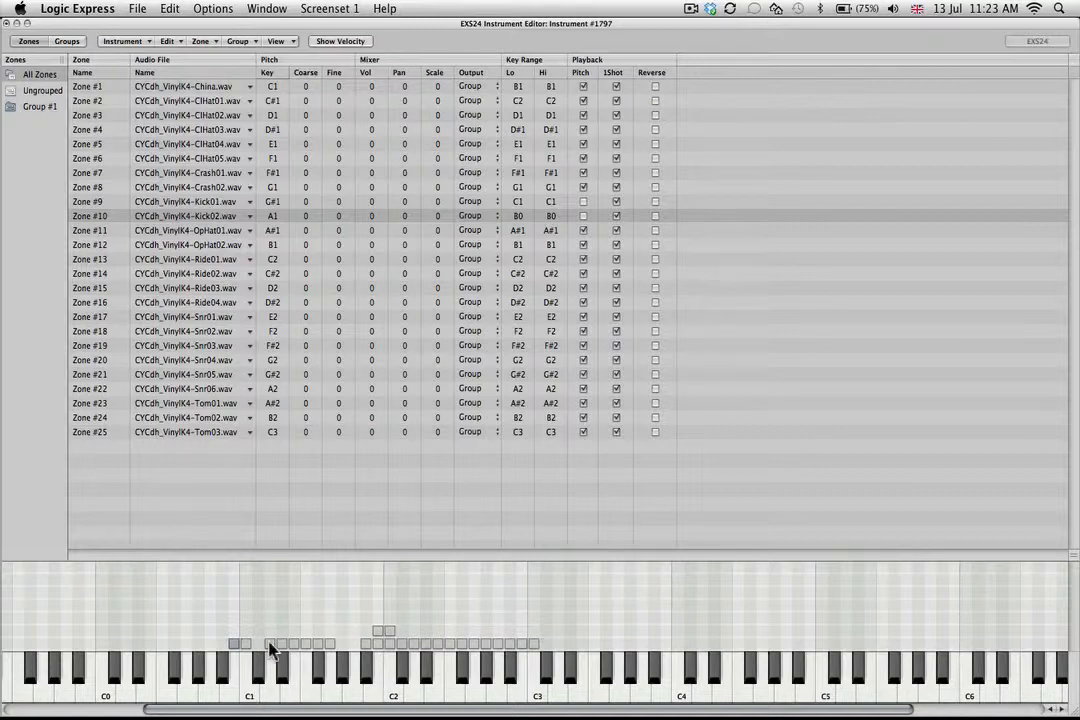
Move the ClHat02 zone to G#1 and audition the keys from B1 up to F#2 to find the snares.
left_click_drag(272, 644, 345, 642)
left_click(379, 692)
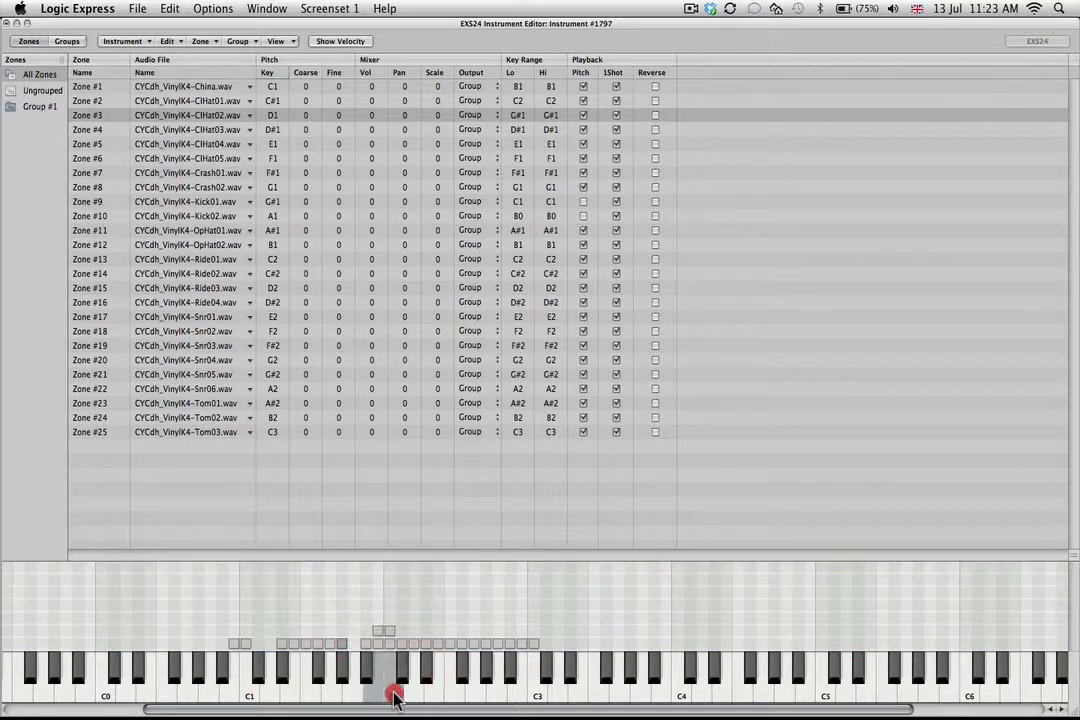
left_click(402, 688)
left_click(422, 680)
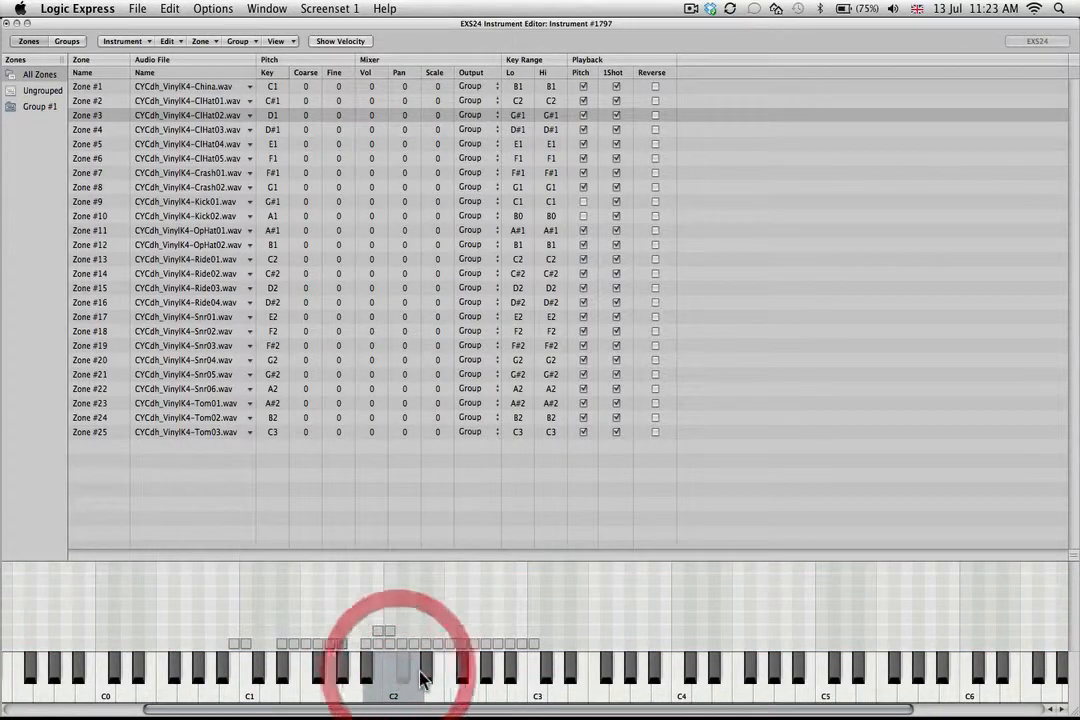
left_click(430, 674)
left_click(437, 695)
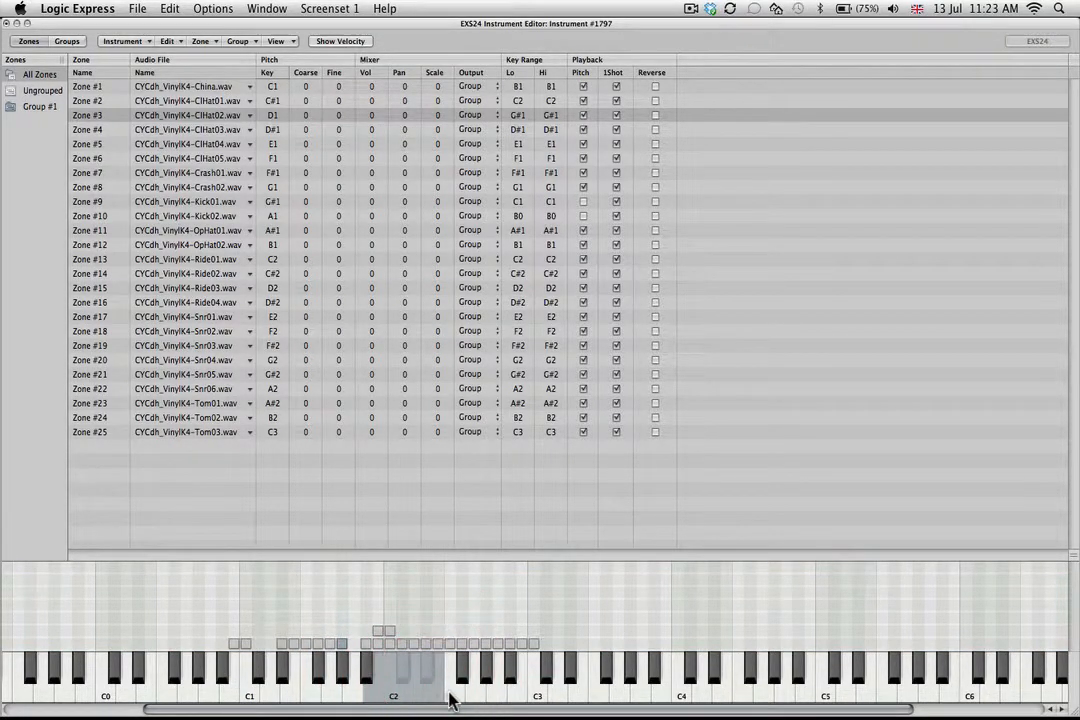
left_click(453, 693)
left_click(464, 670)
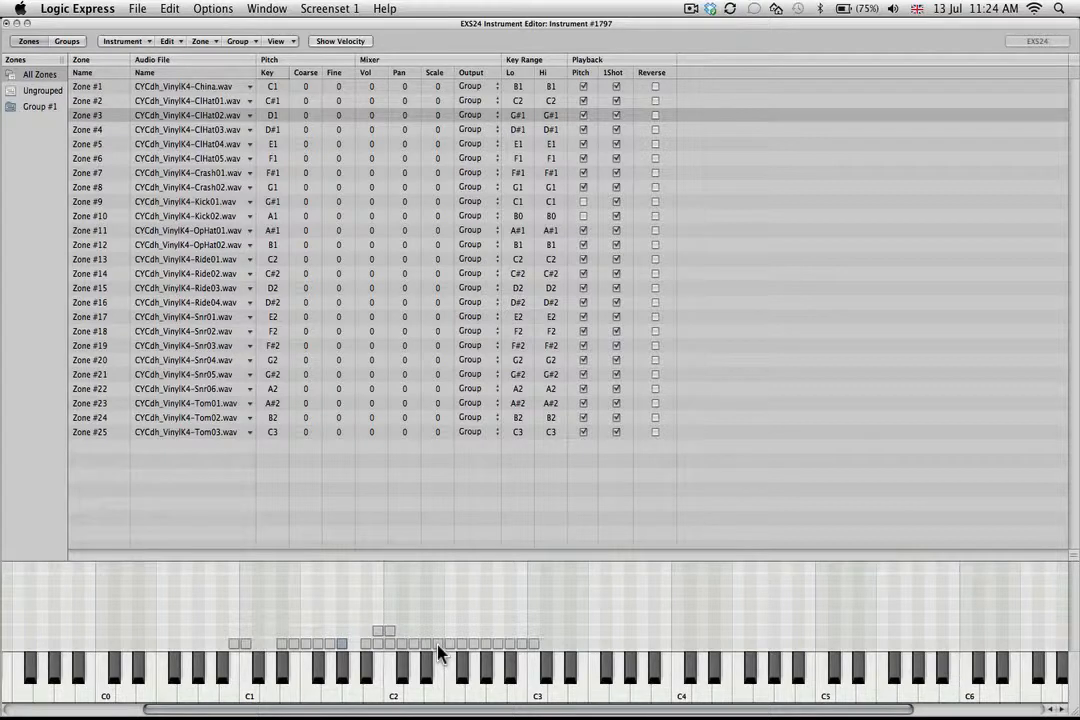
Audition the Snr01, Snr02 and Snr03 samples and stack their zones on key D1.
left_click(438, 645)
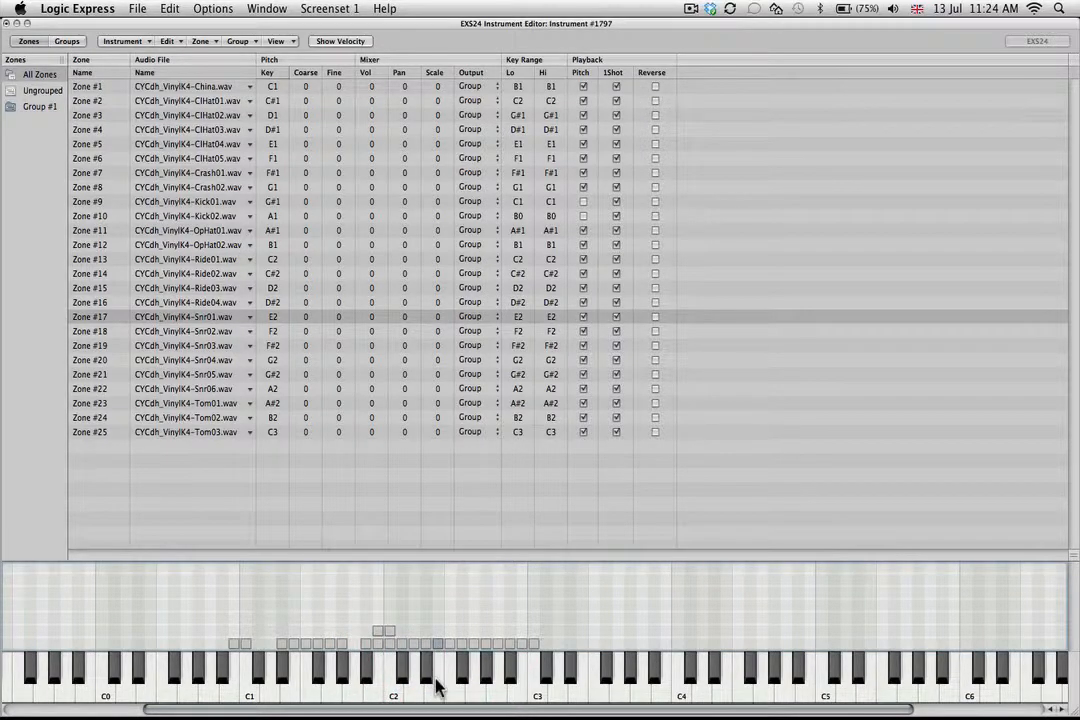
left_click(436, 682)
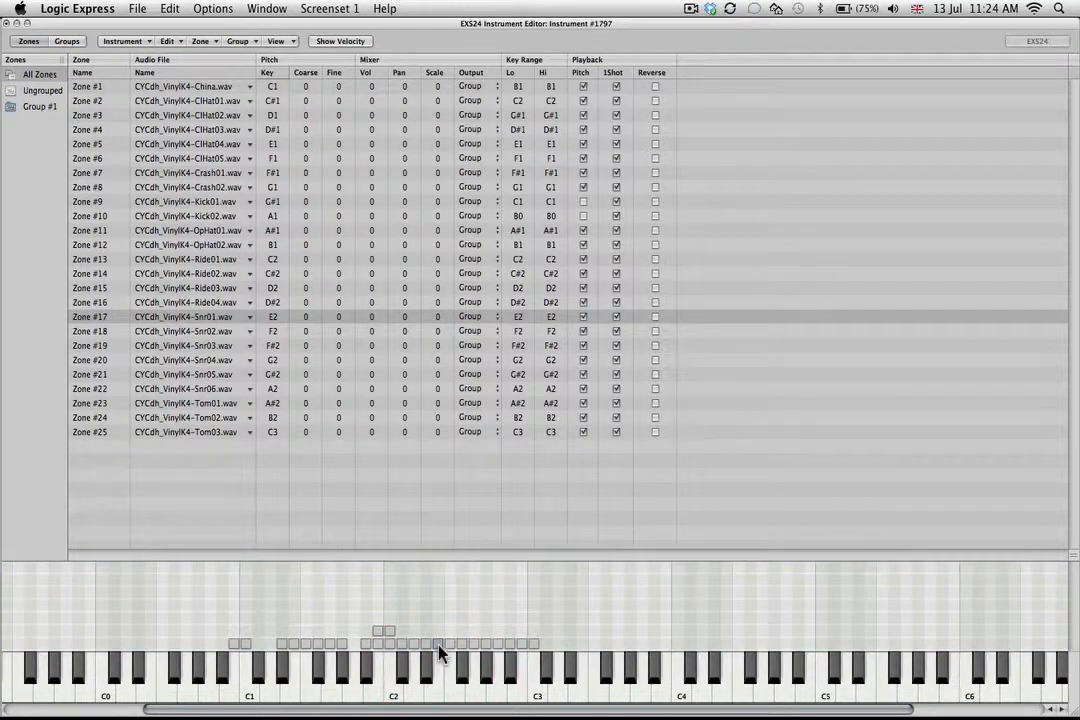
mouse_move(438, 647)
left_mouse_down()
mouse_move(298, 647)
mouse_move(273, 660)
left_mouse_up()
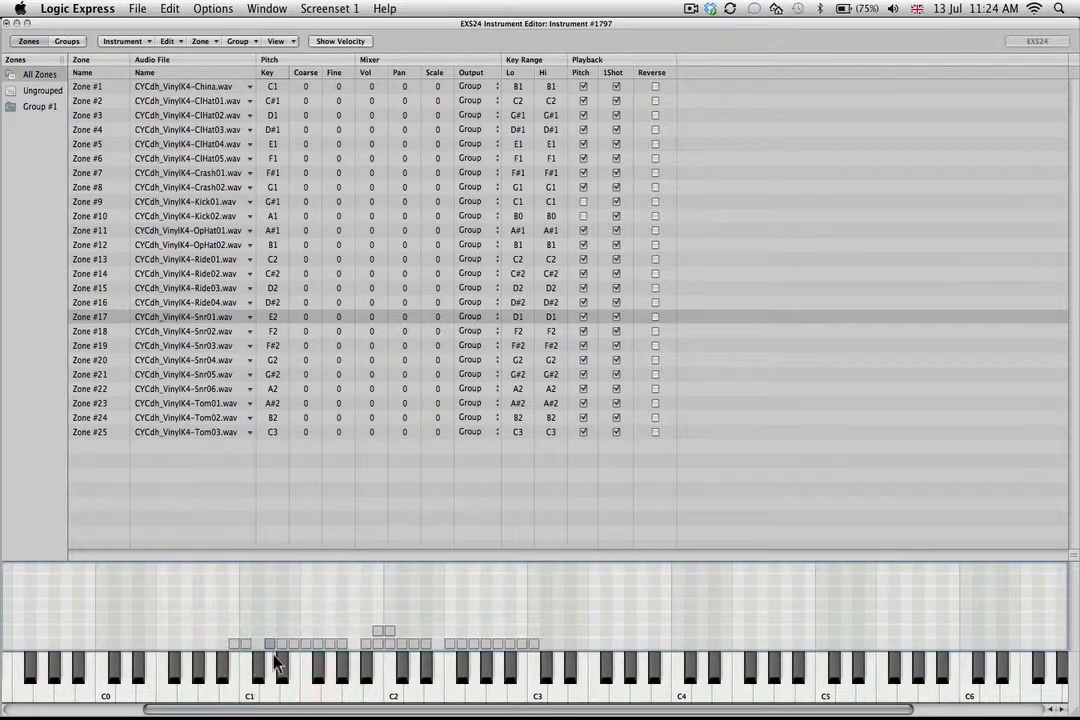
left_click(451, 647)
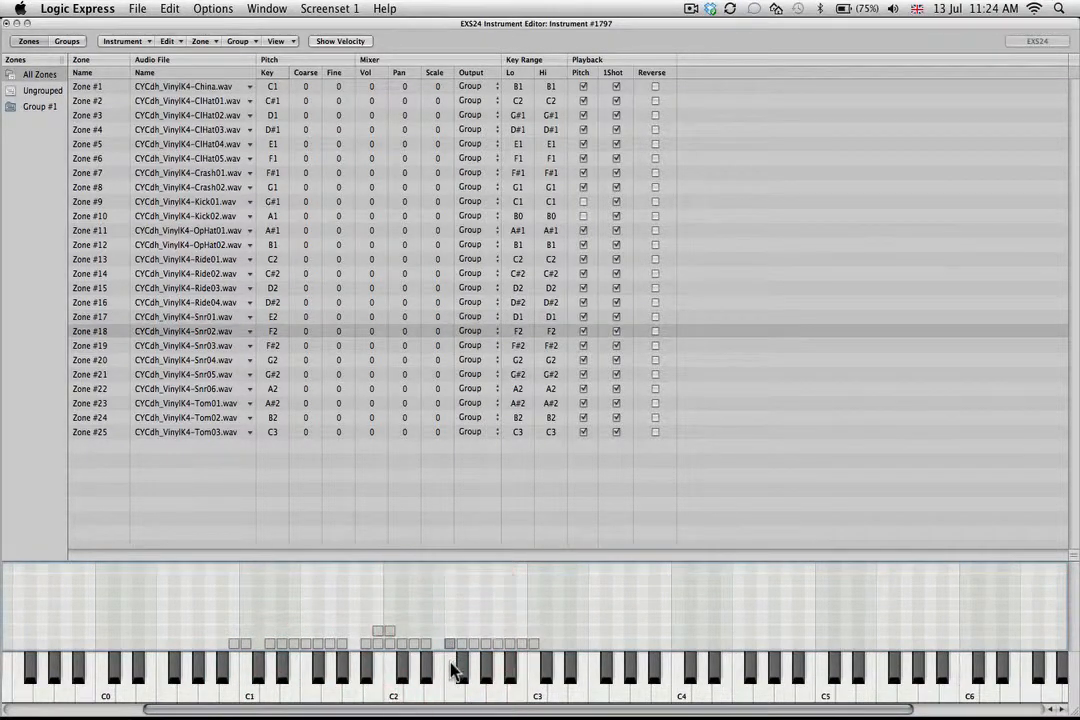
left_click(453, 668)
left_click_drag(451, 645, 271, 635)
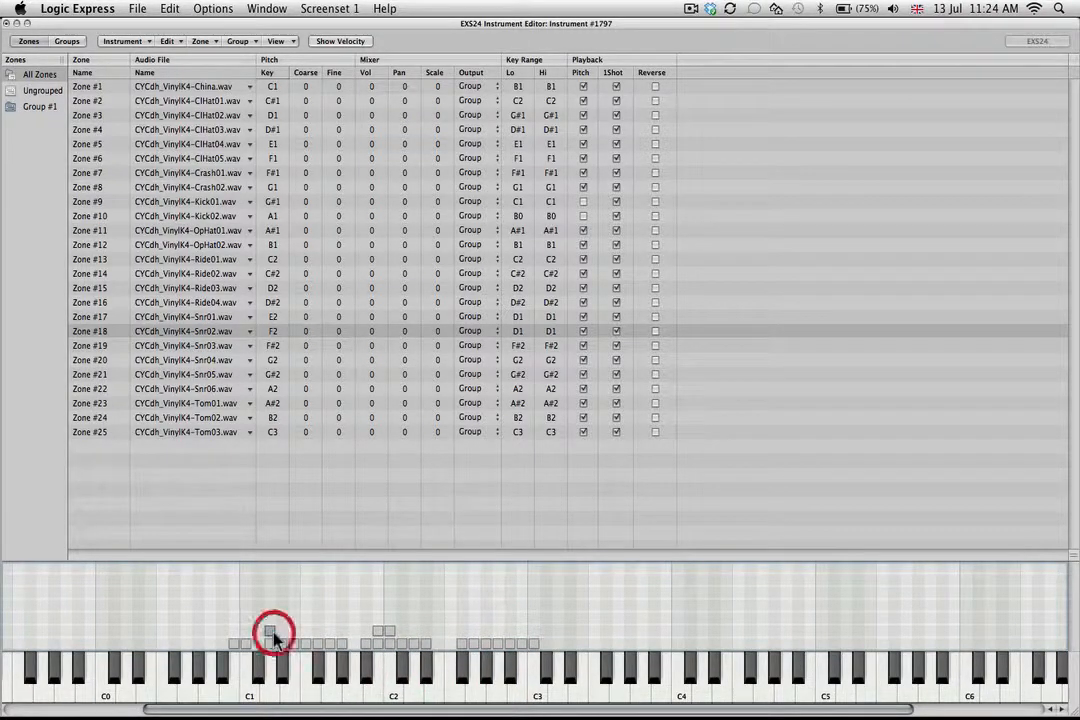
left_click(463, 667)
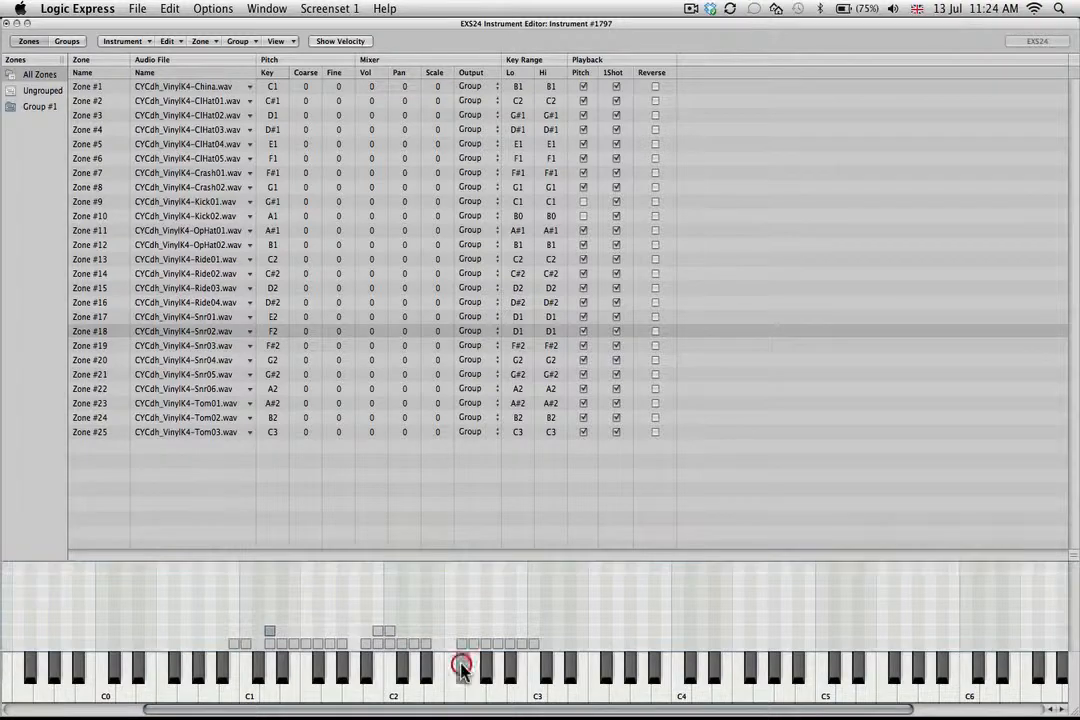
left_click_drag(460, 645, 271, 621)
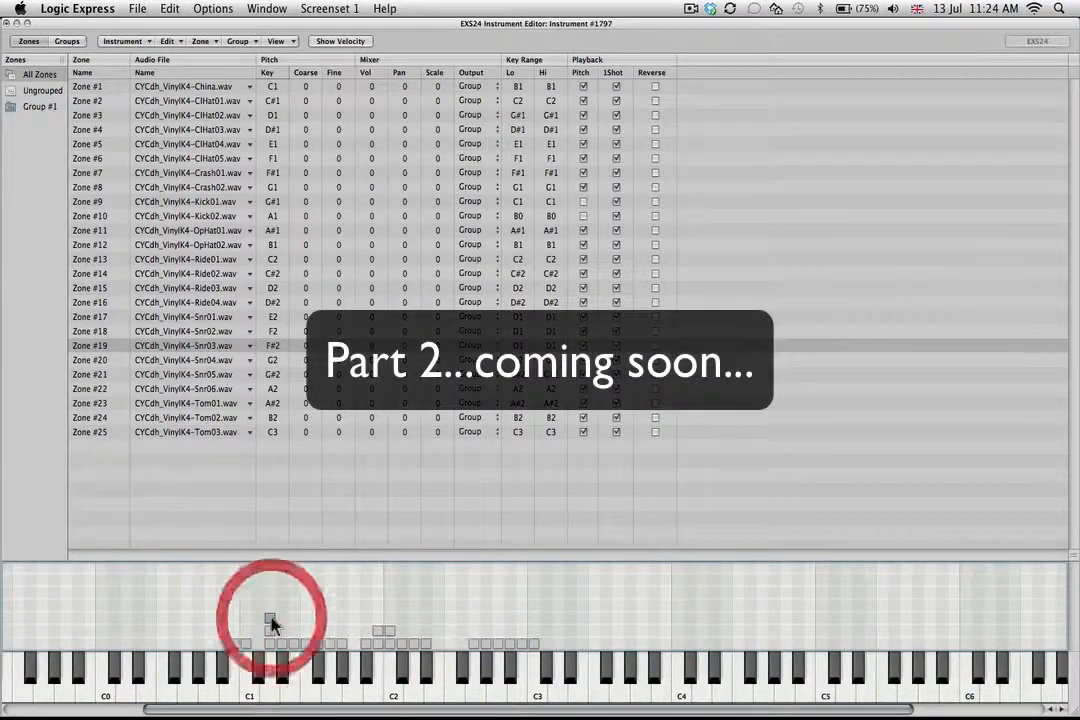